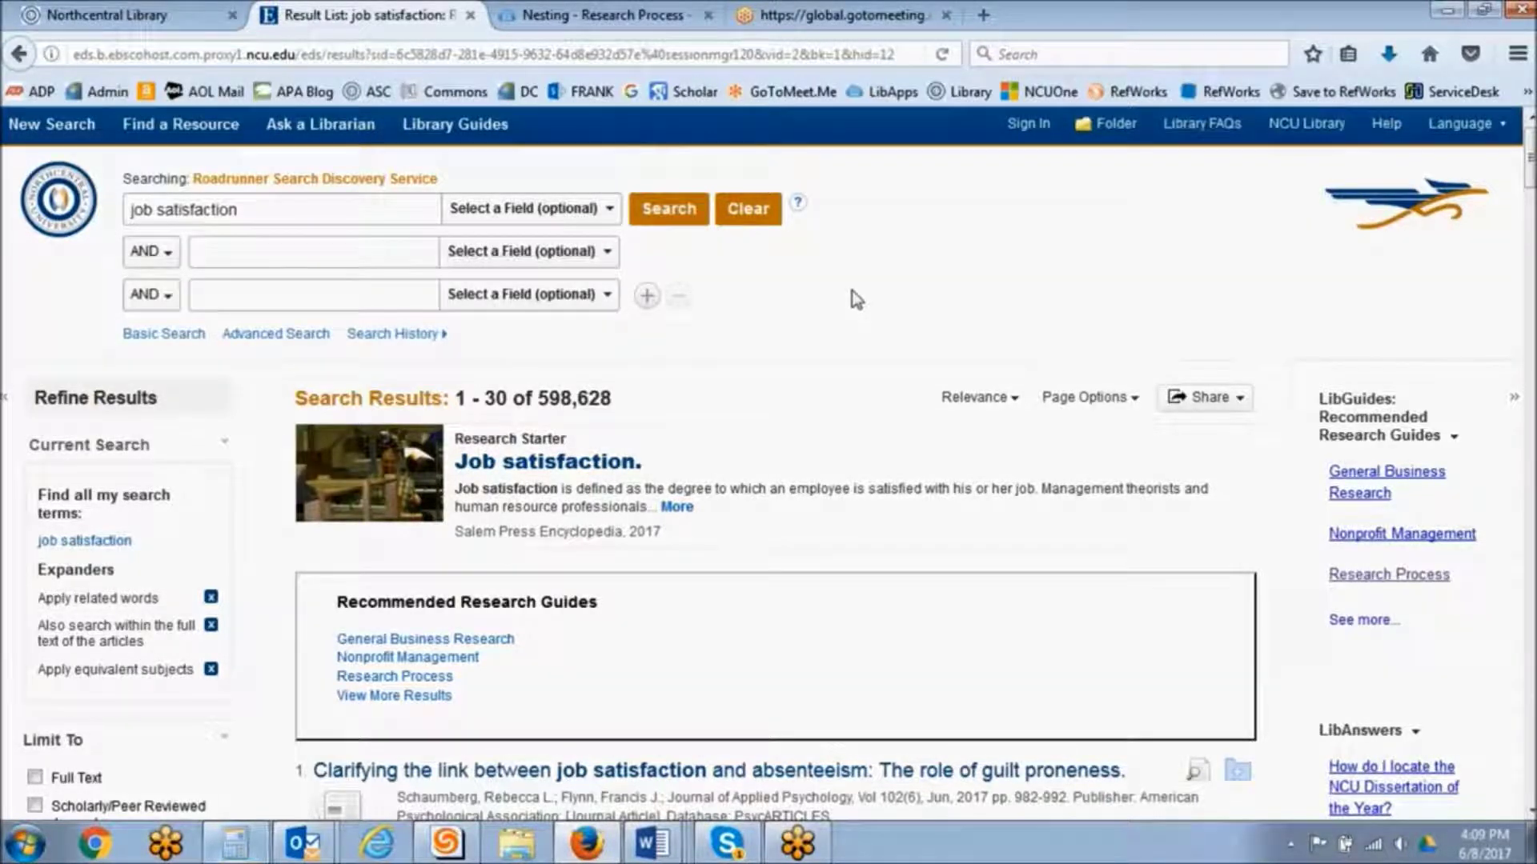
Apply the Full Text and Scholarly/Peer Reviewed Journals limiters to the job satisfaction results.
scroll(1528, 160, "down", 1)
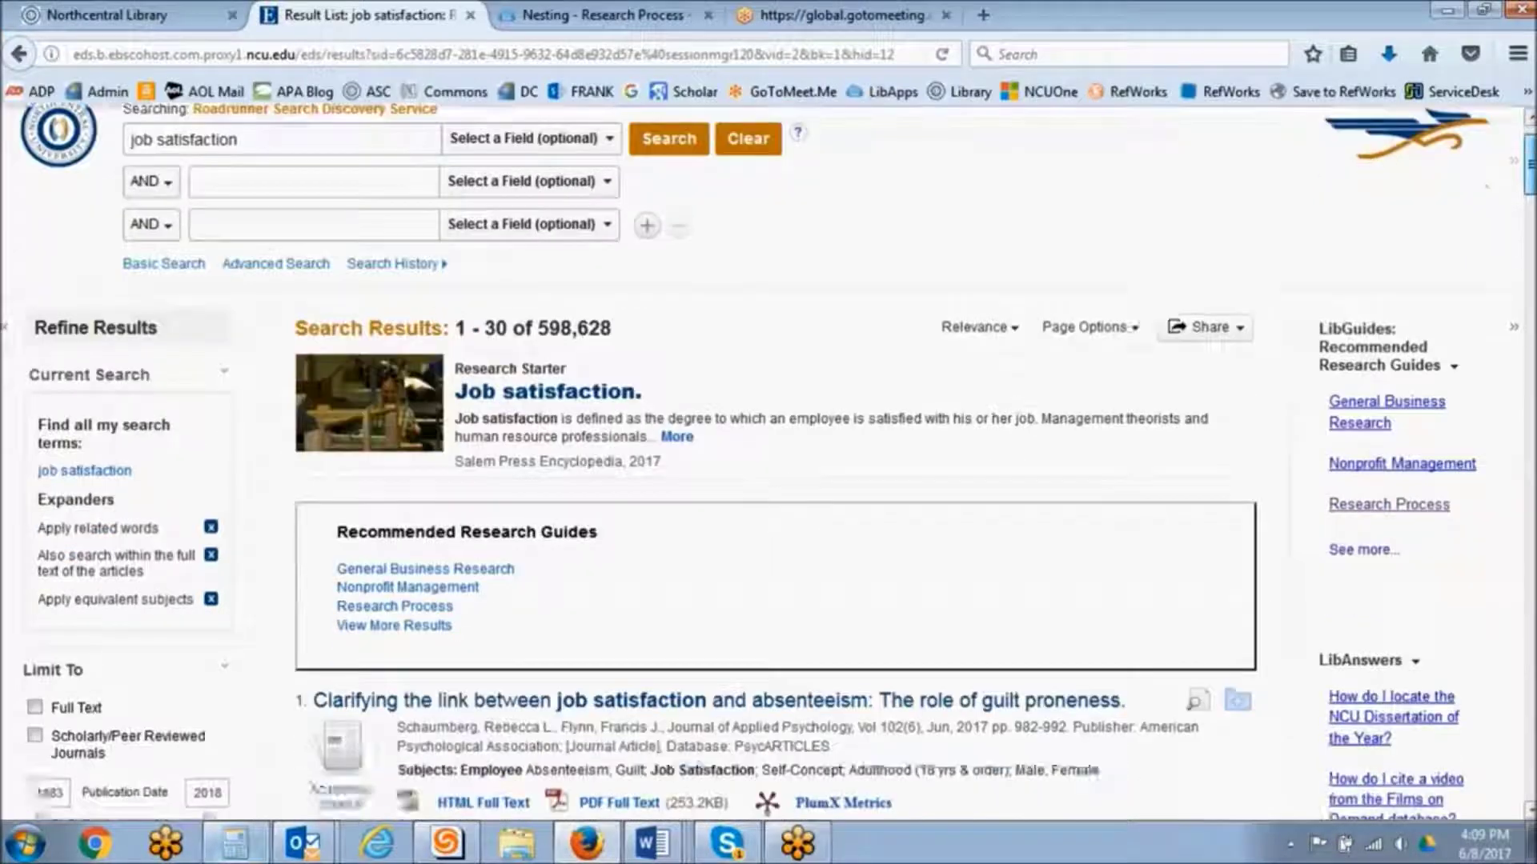
scroll(1529, 160, "down", 6)
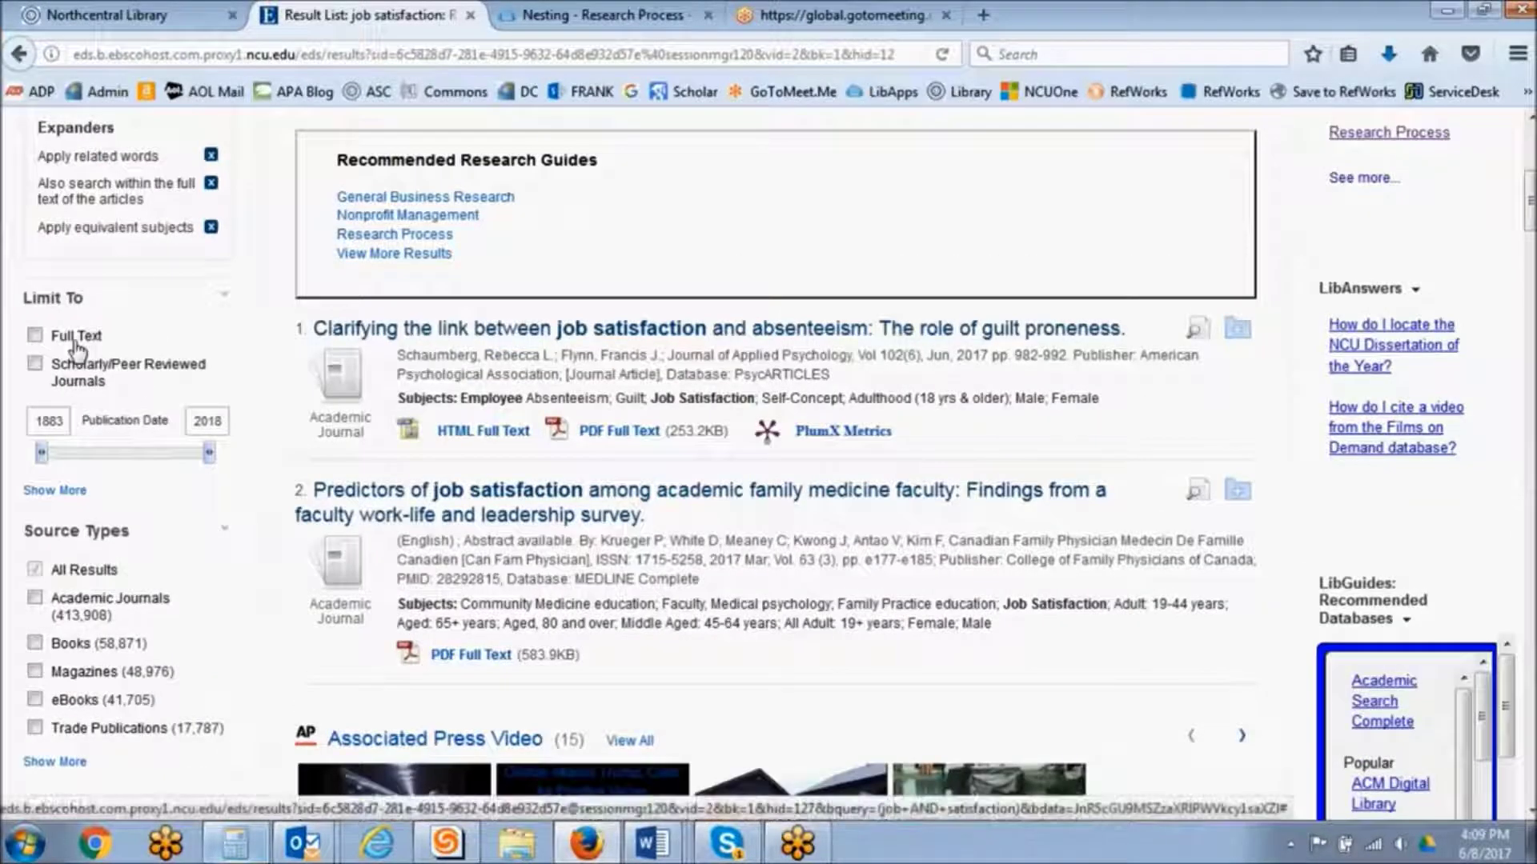
left_click(107, 392)
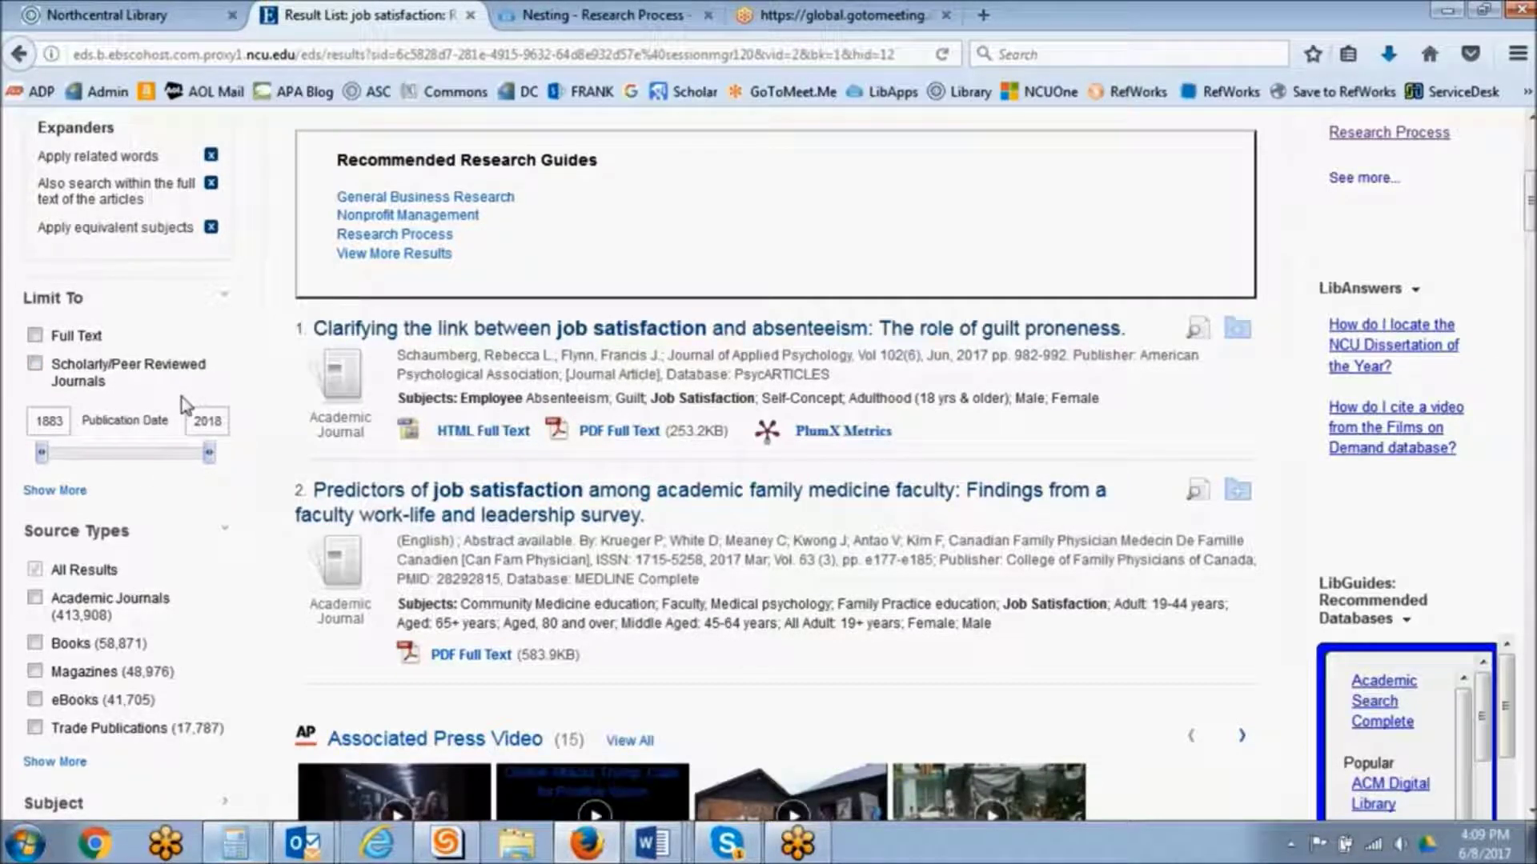
left_click(90, 337)
left_click(95, 343)
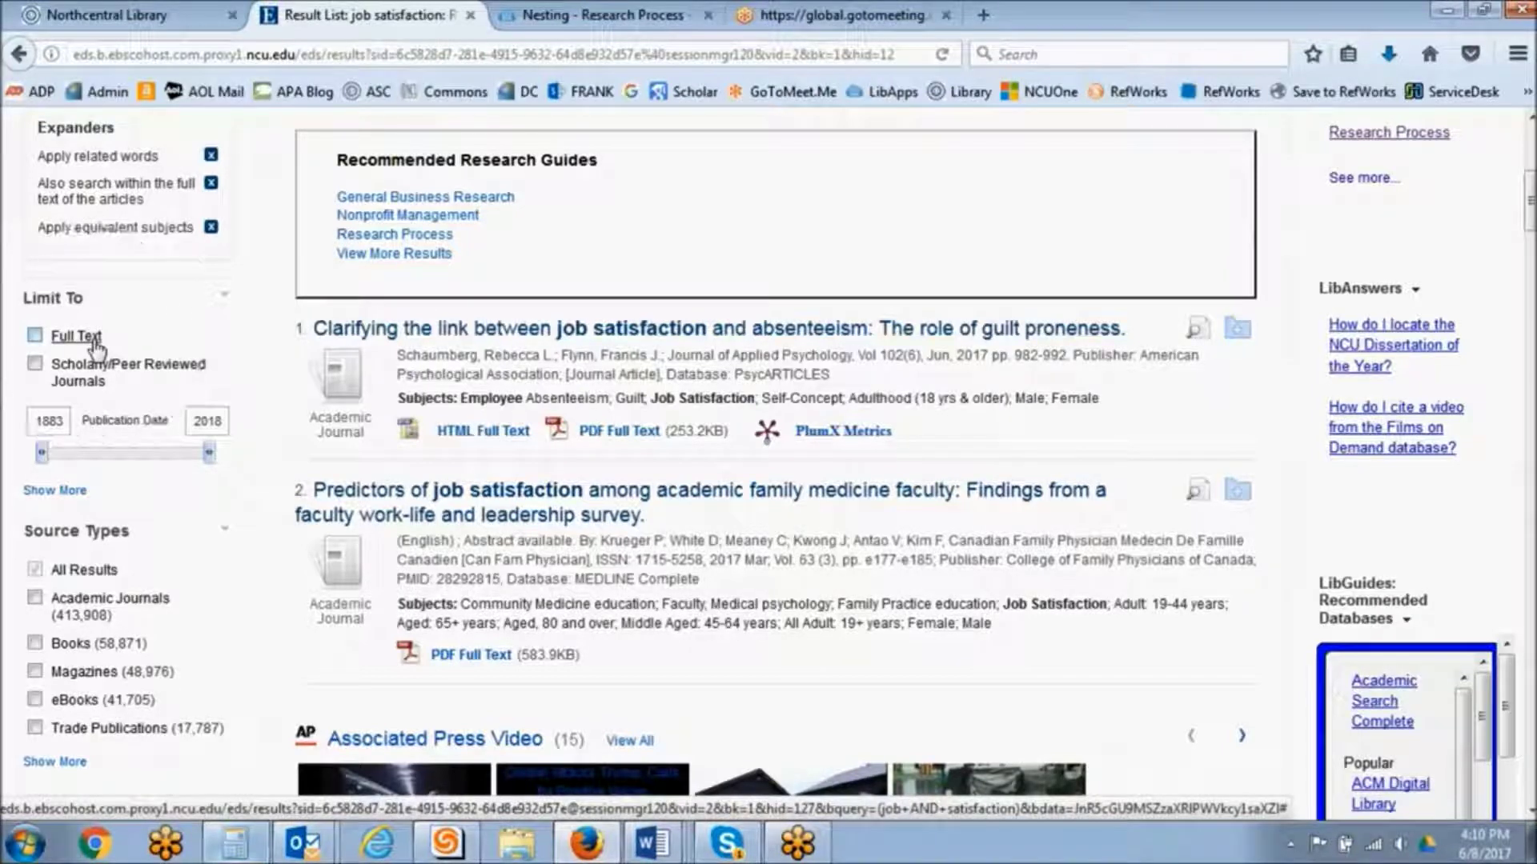
left_click(34, 335)
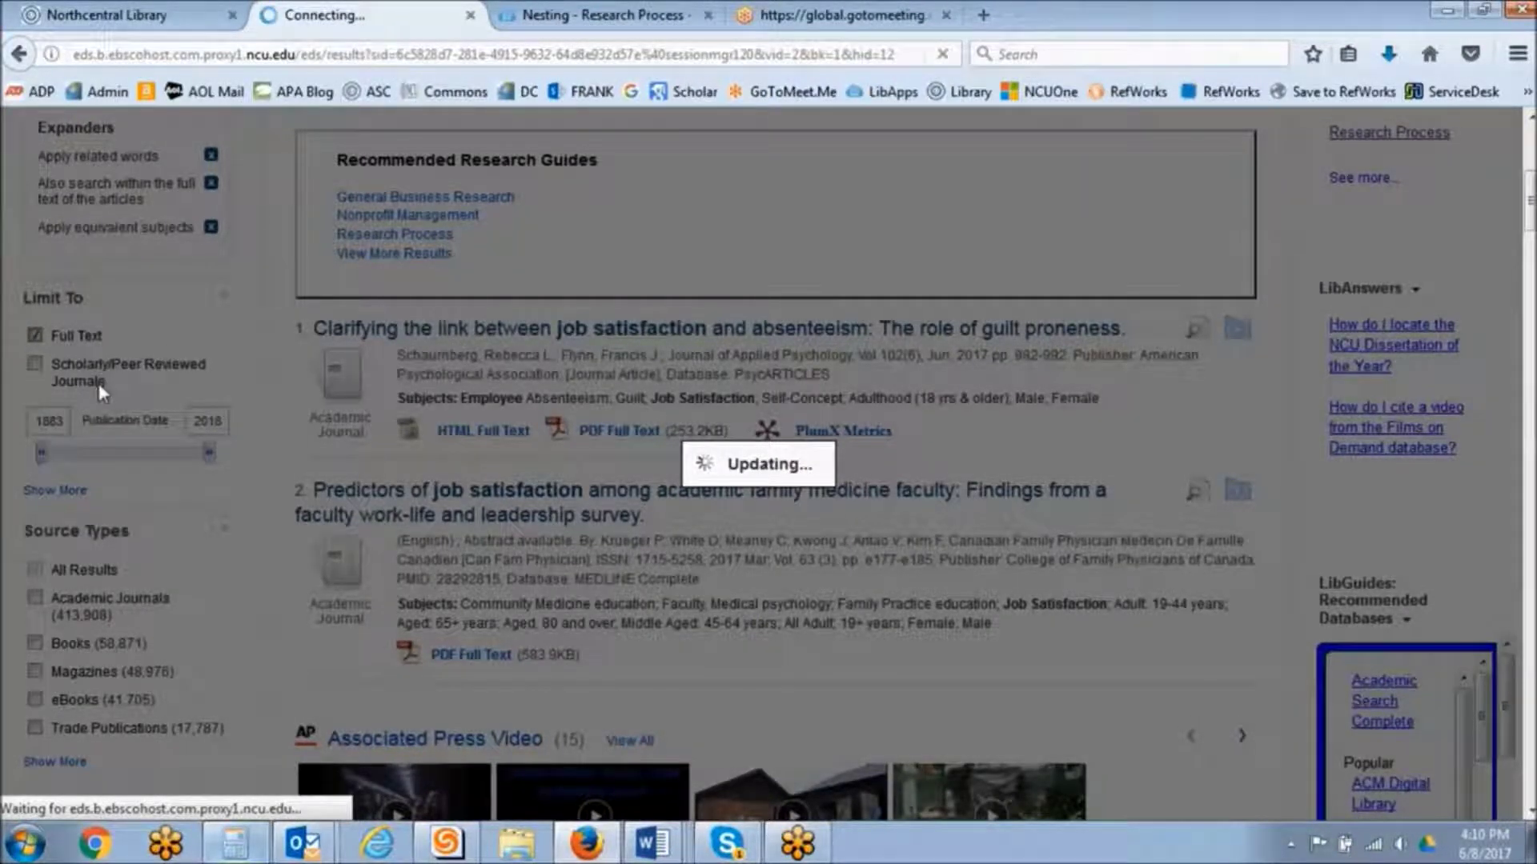
scroll(107, 398, "down", 5)
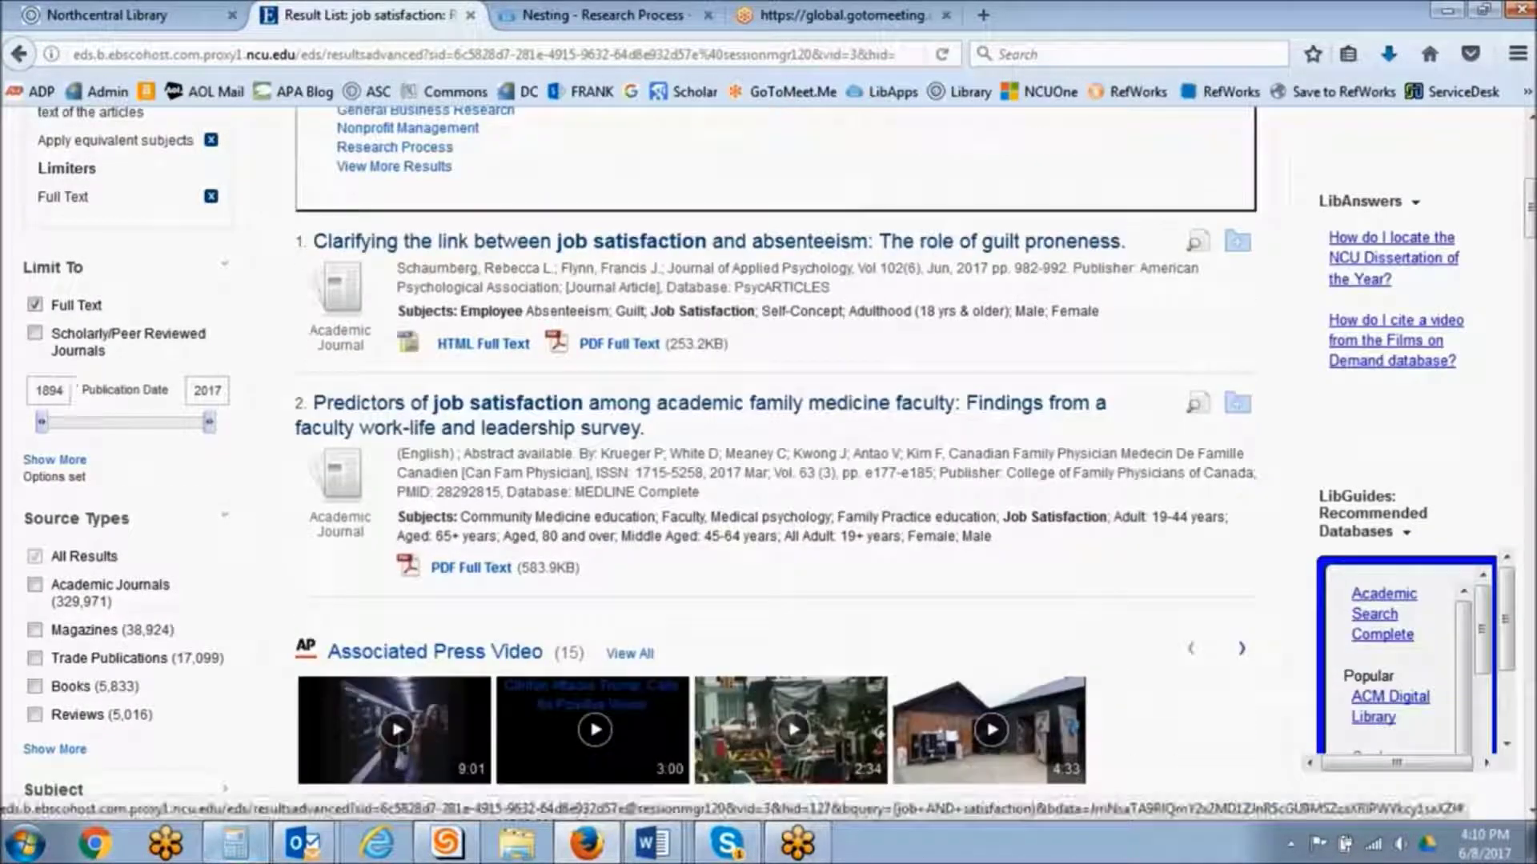
left_click(35, 333)
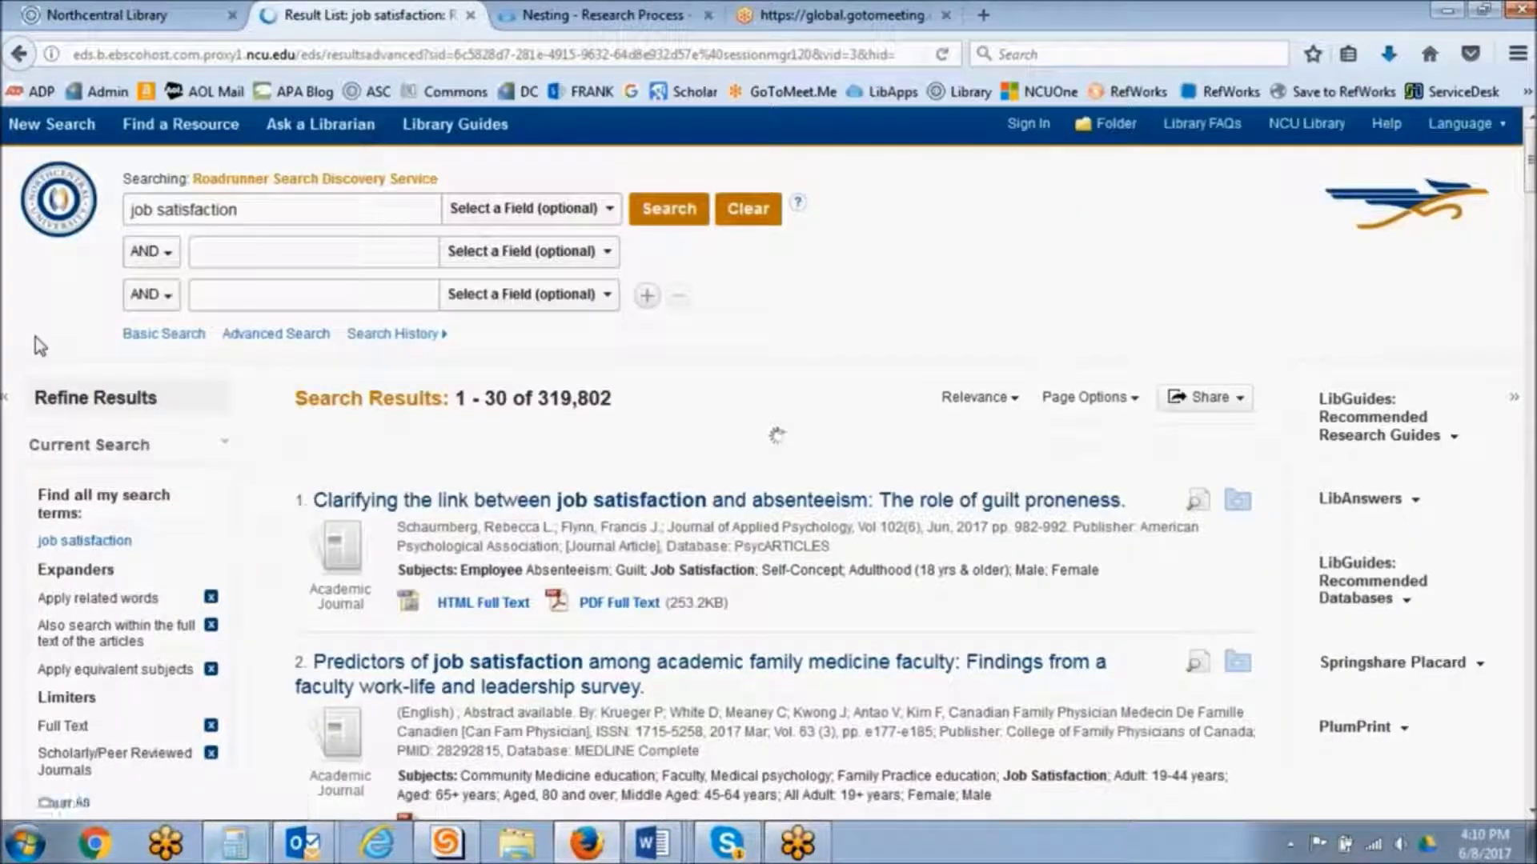
scroll(151, 302, "down", 8)
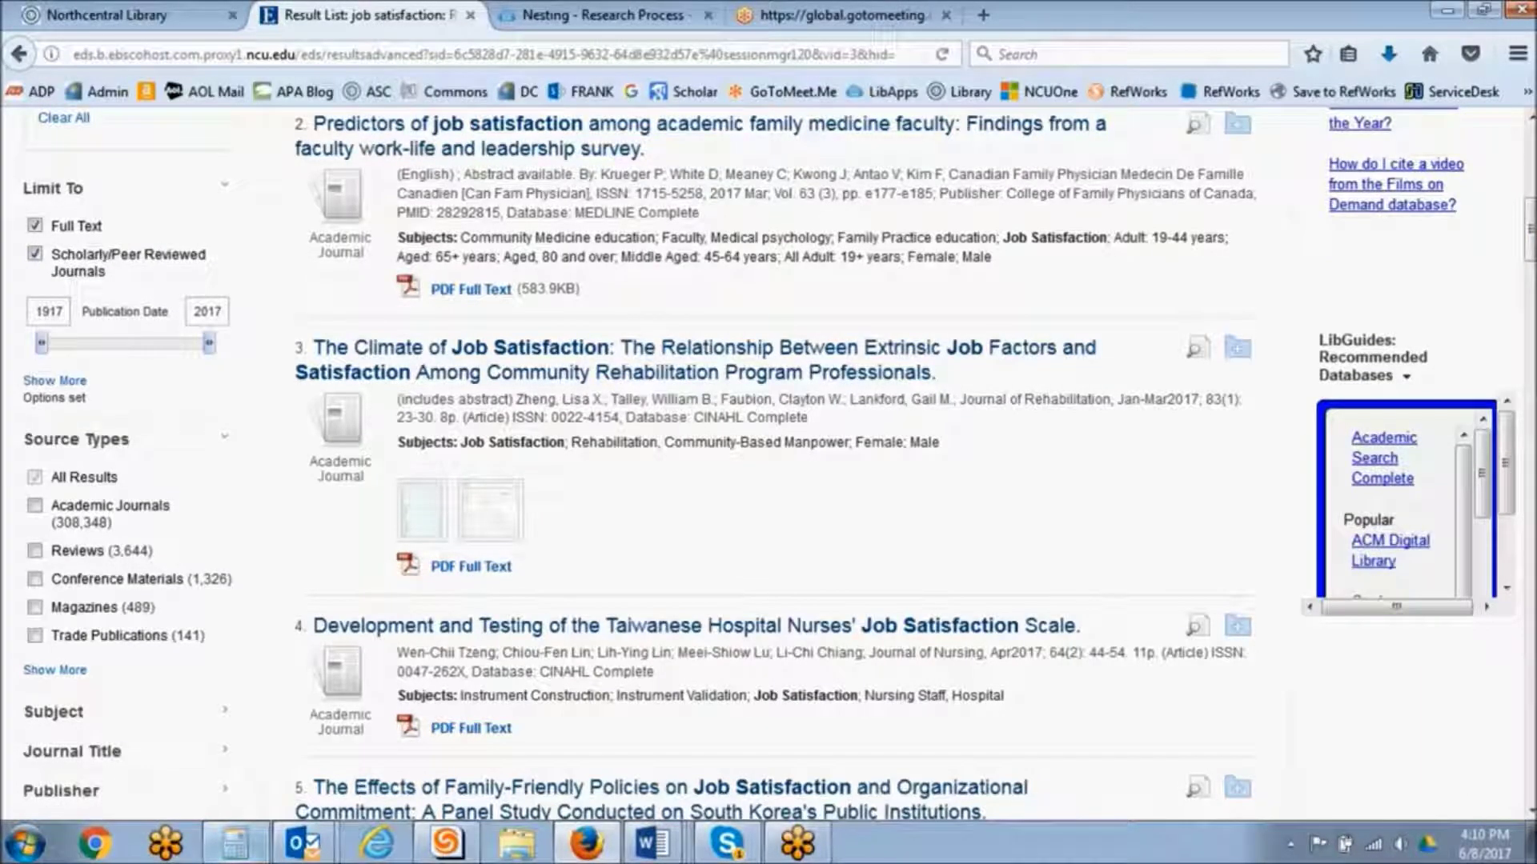
Highlight the new 319,802 result count and scroll down the results list.
left_click_drag(1529, 232, 1529, 152)
left_click_drag(629, 358, 539, 359)
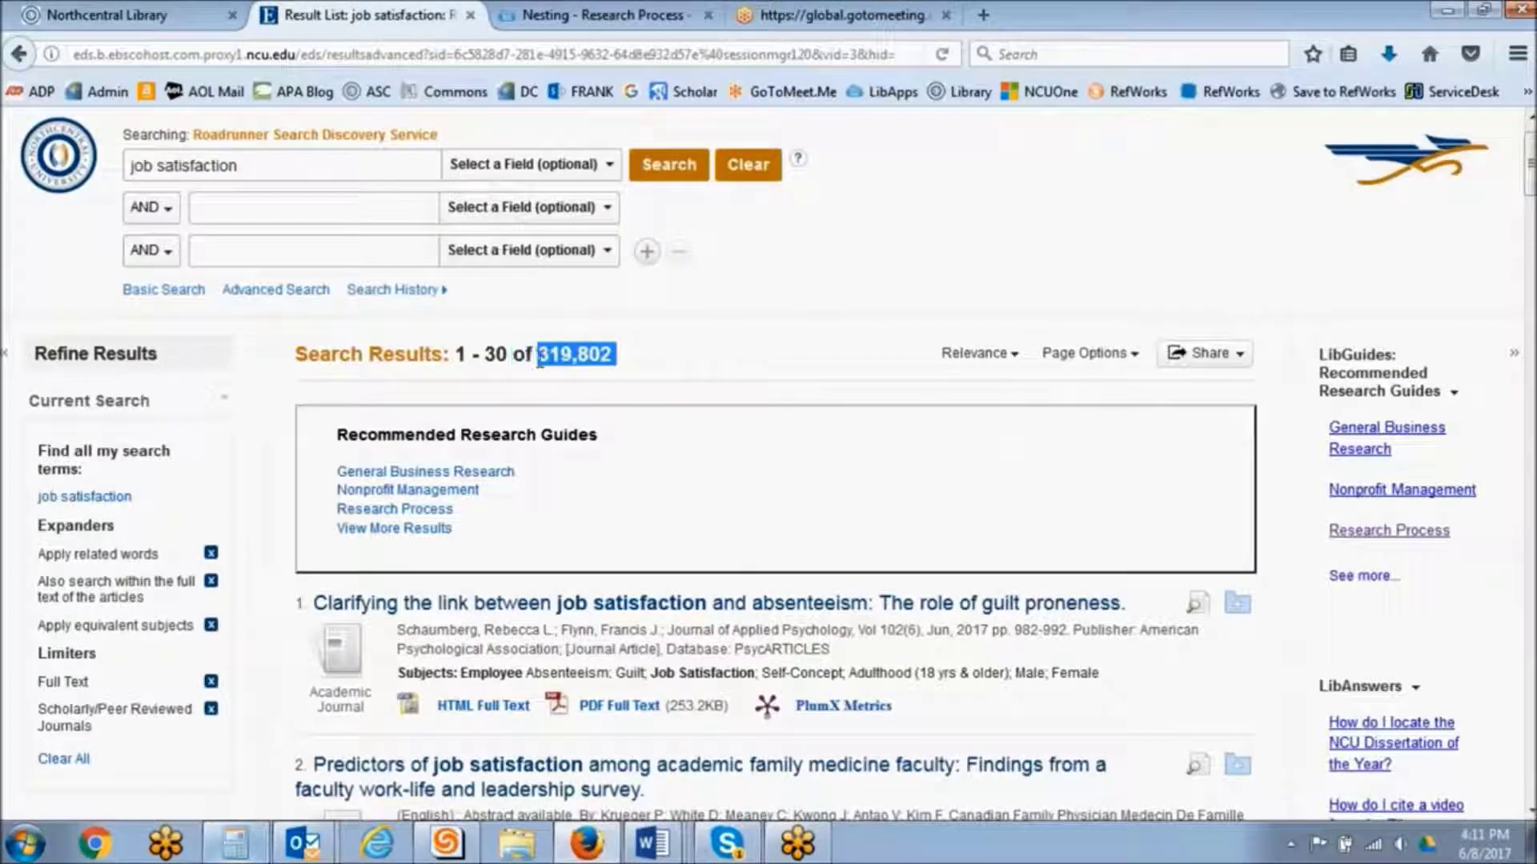
scroll(1529, 164, "down", 1)
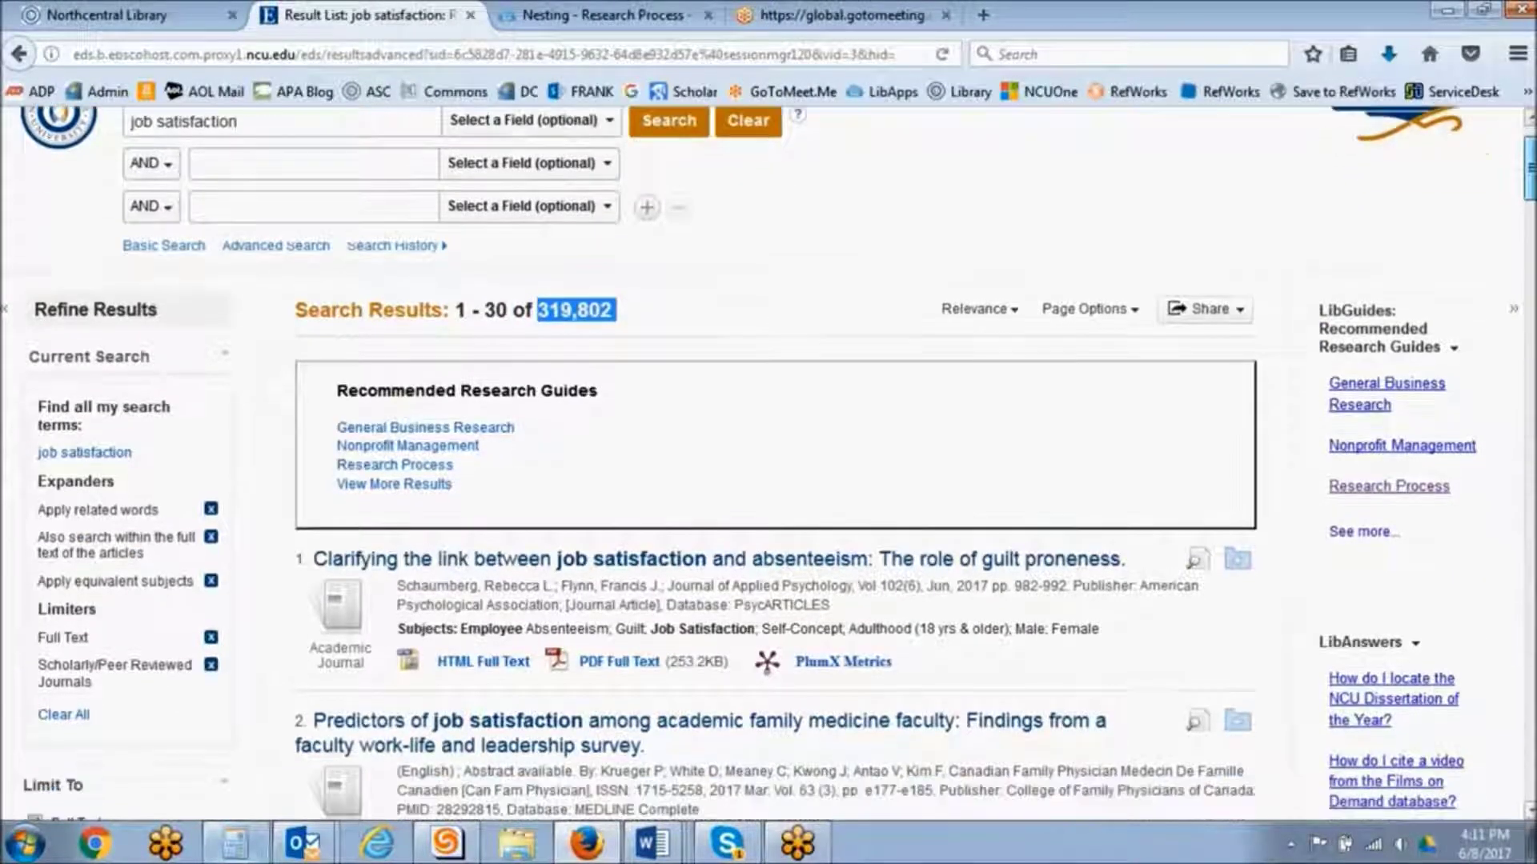
scroll(1529, 168, "down", 2)
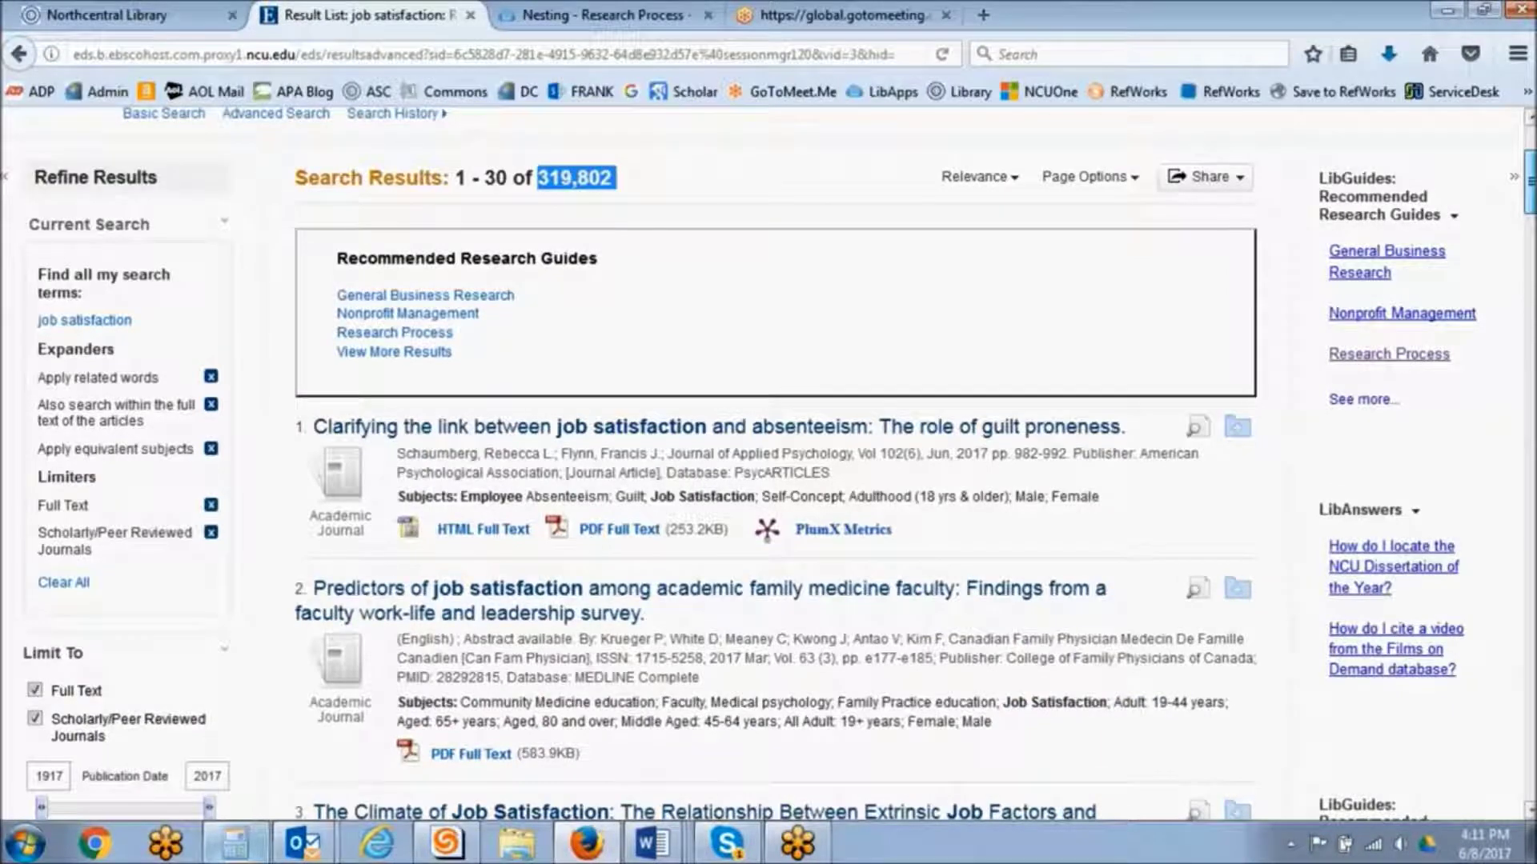
scroll(1528, 168, "down", 3)
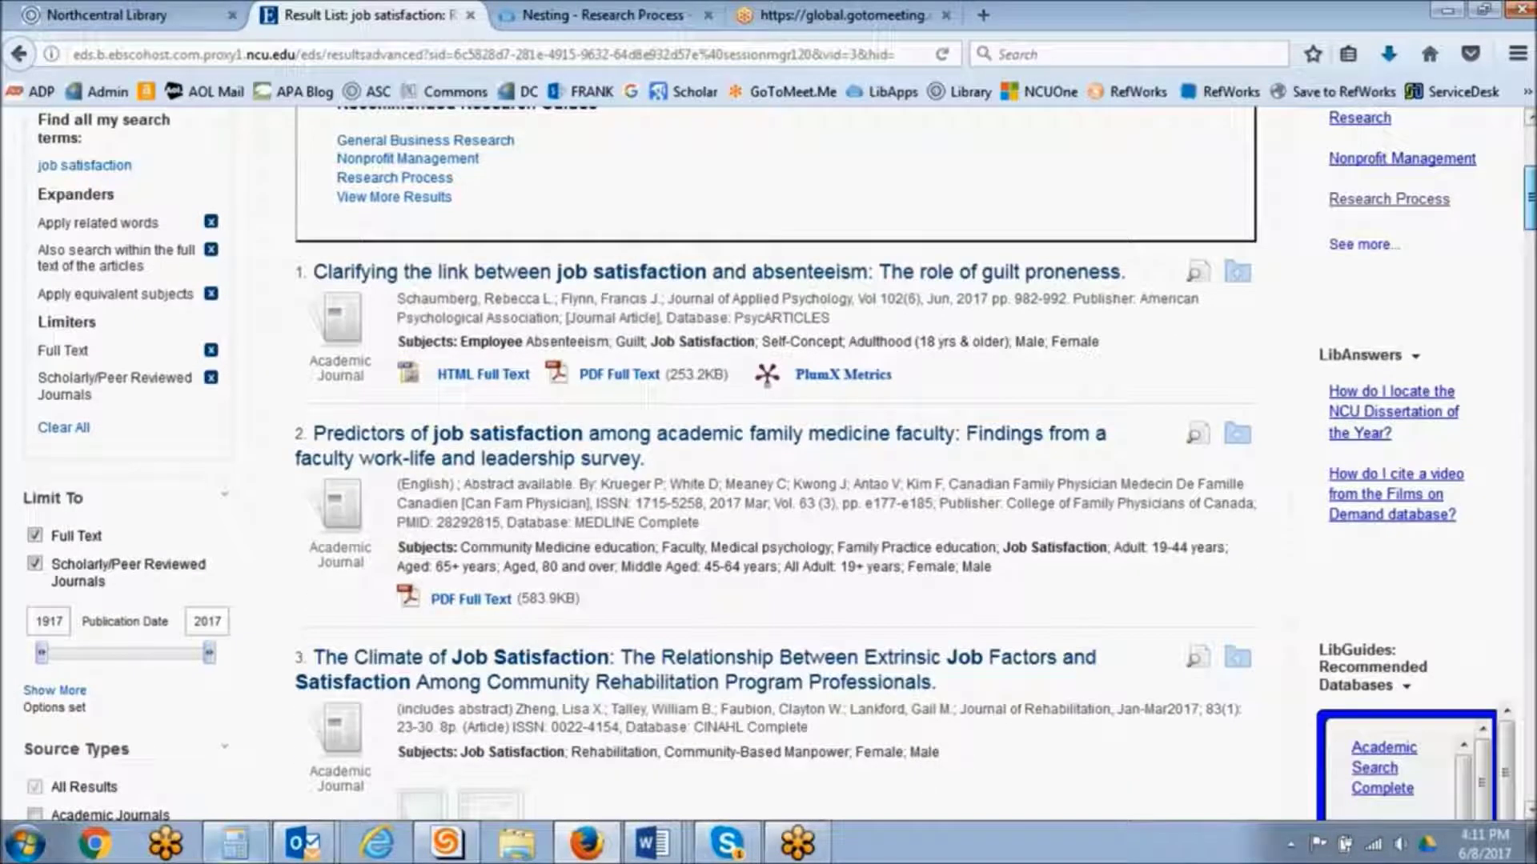
Browse the limited results, then switch back to the Northcentral Library home page tab.
scroll(1529, 184, "up", 2)
scroll(52, 671, "down", 3)
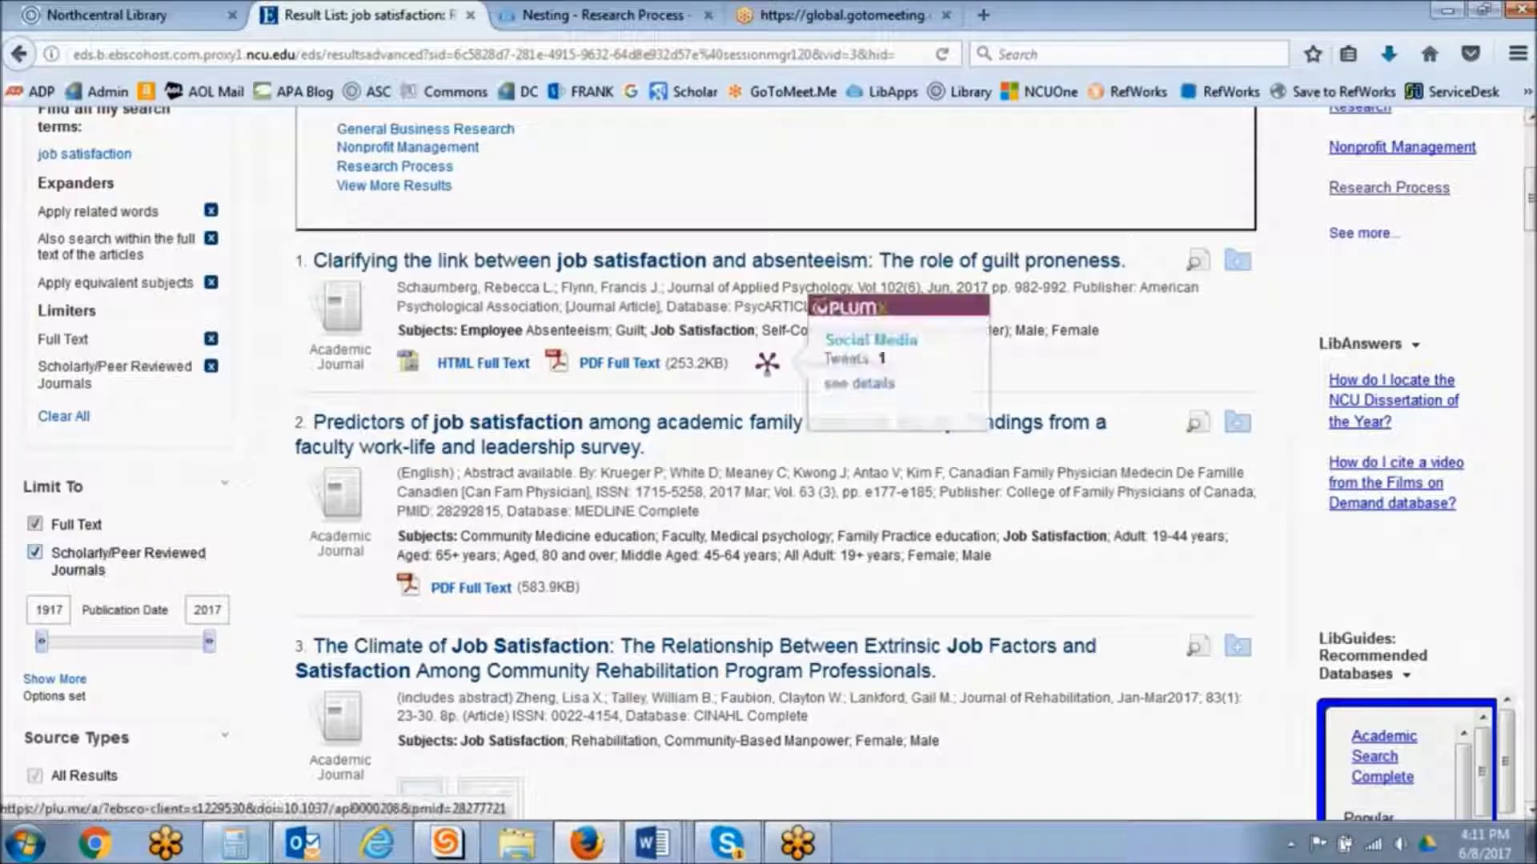
scroll(1529, 200, "up", 3)
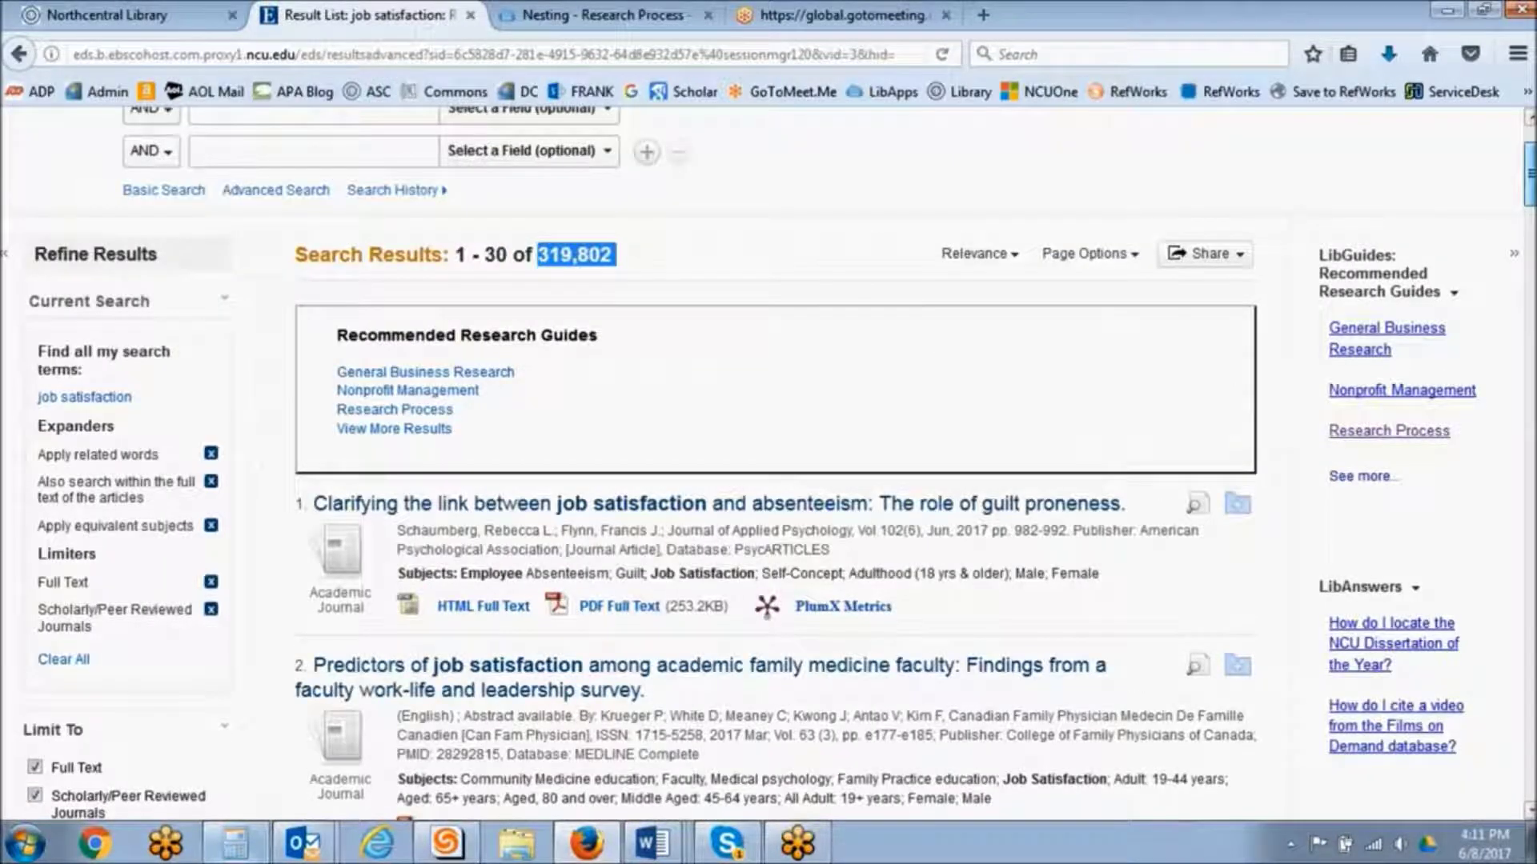
scroll(769, 462, "down", 1)
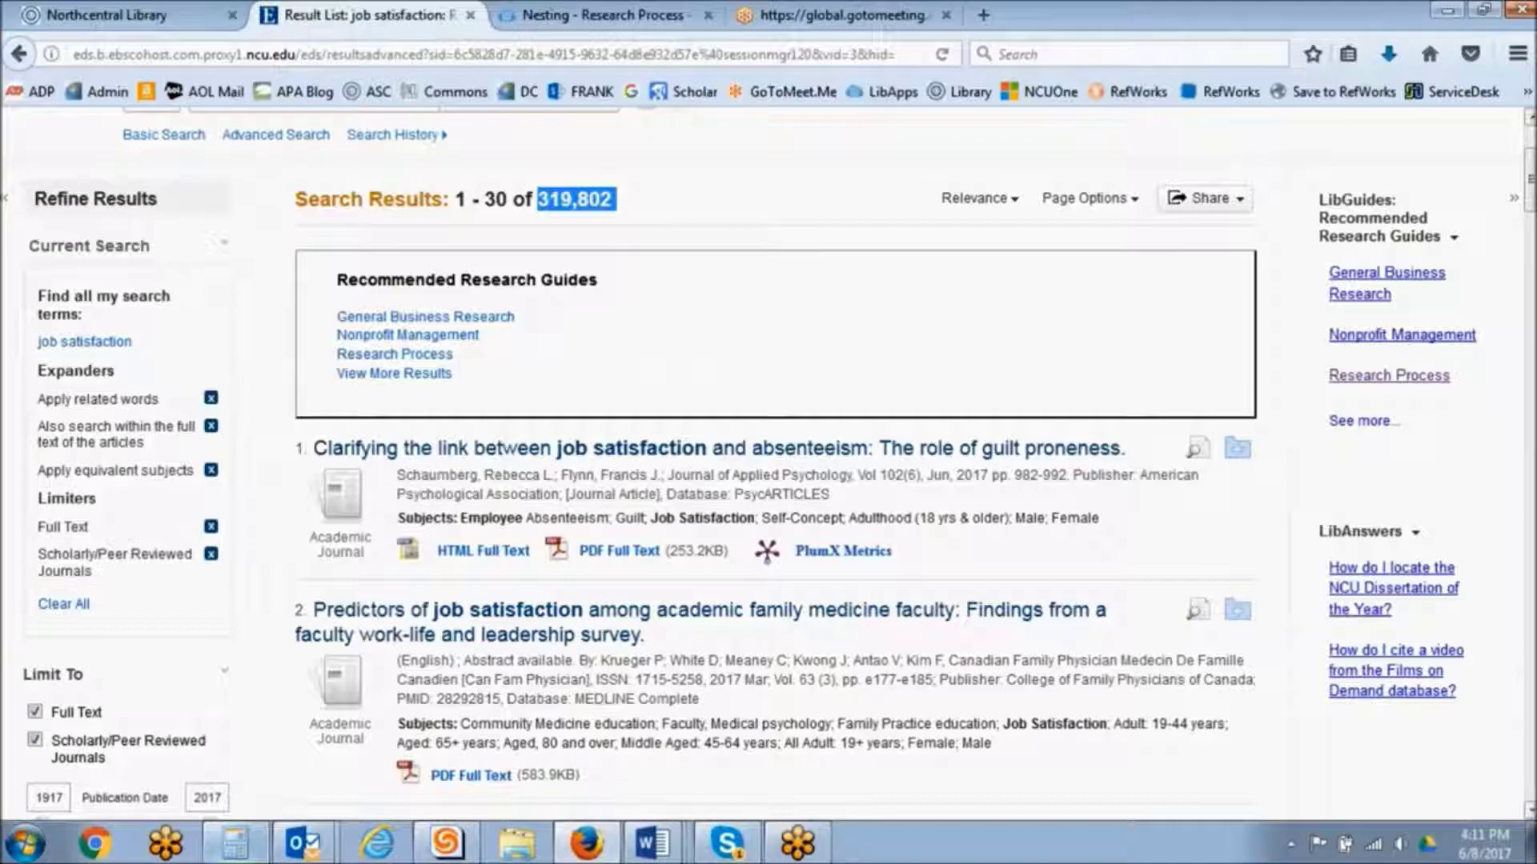
scroll(210, 726, "up", 1)
scroll(210, 725, "down", 1)
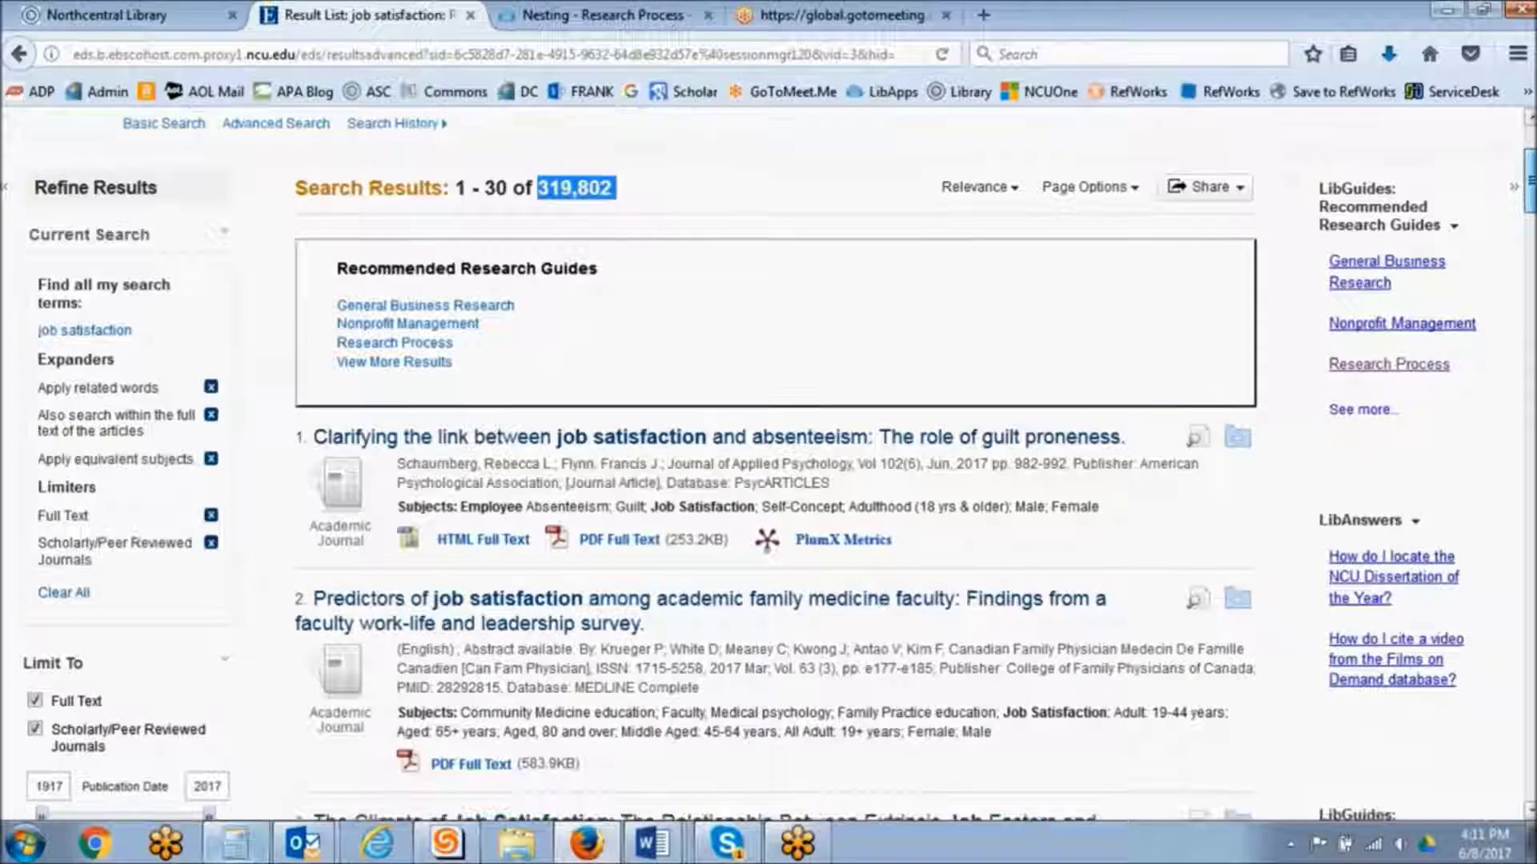
scroll(1297, 492, "down", 2)
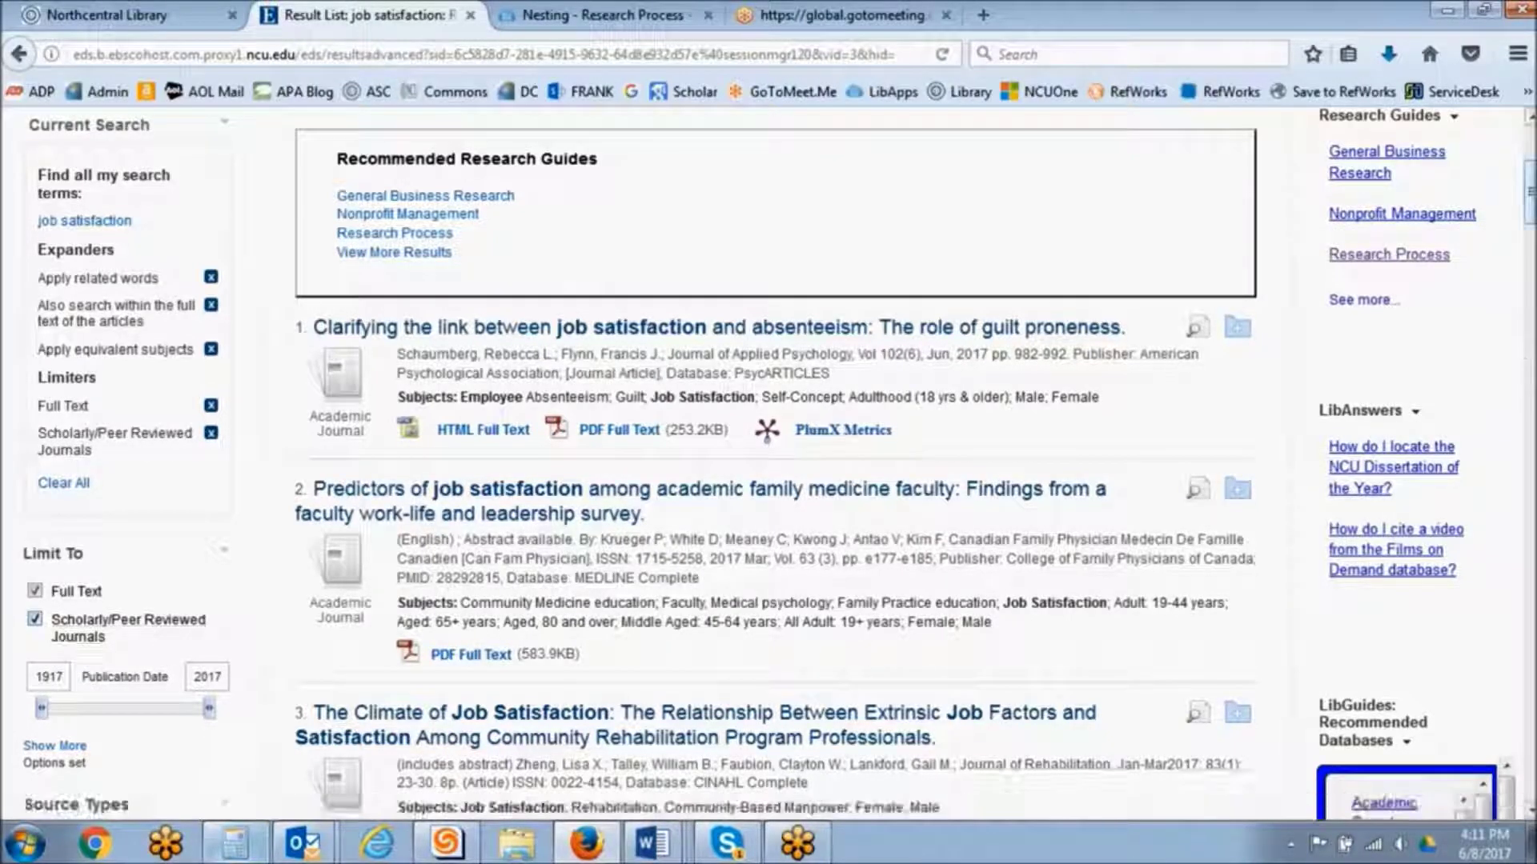
scroll(128, 640, "up", 1)
scroll(768, 464, "up", 4)
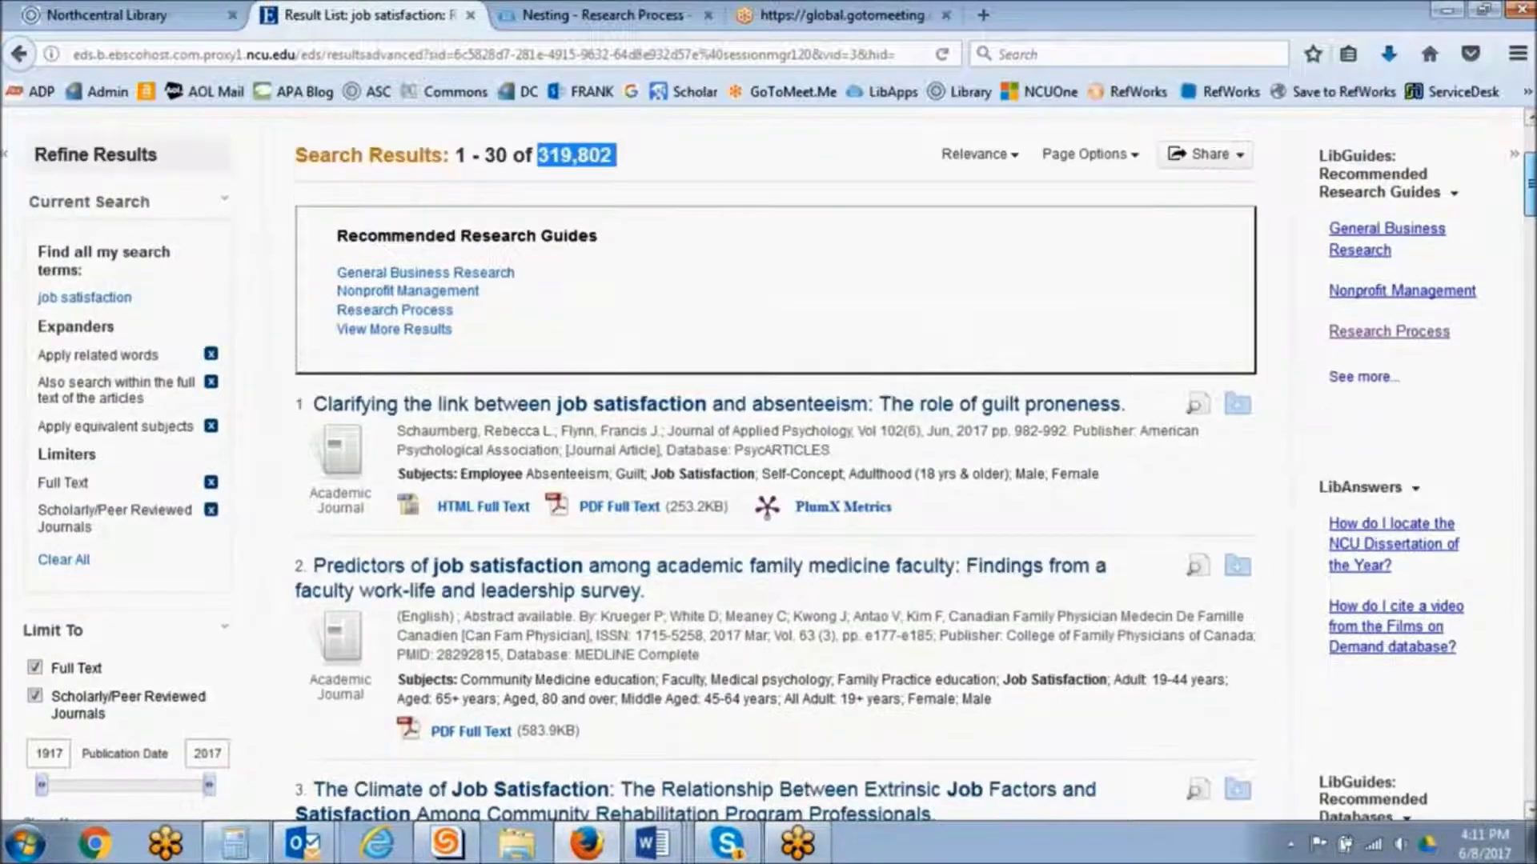
key("ctrl+Page_Up")
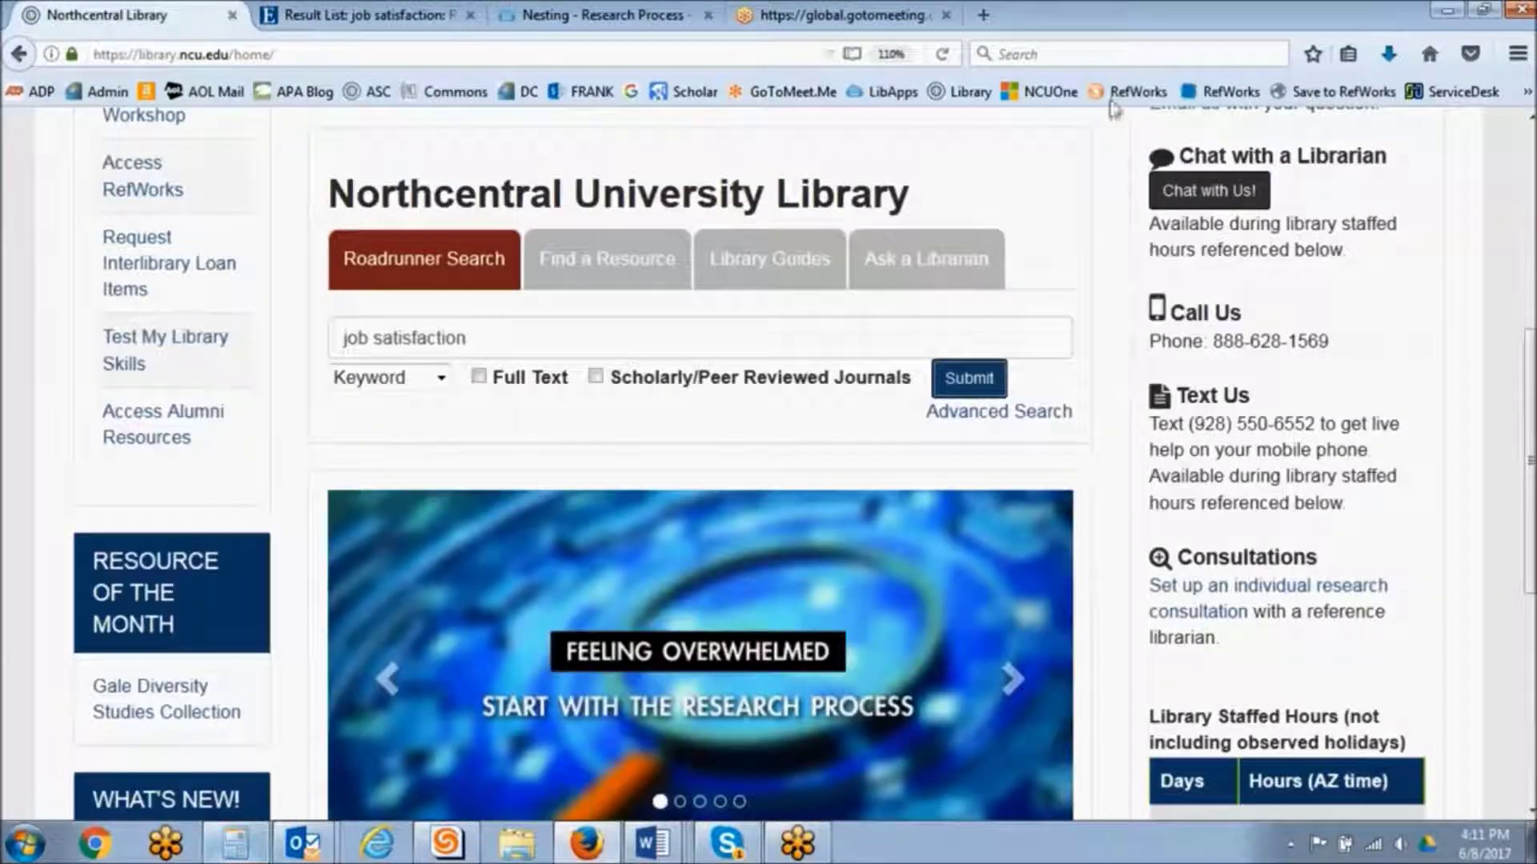
Filter the A-Z Databases list to the letter U and open Ulrichsweb.
scroll(733, 591, "up", 5)
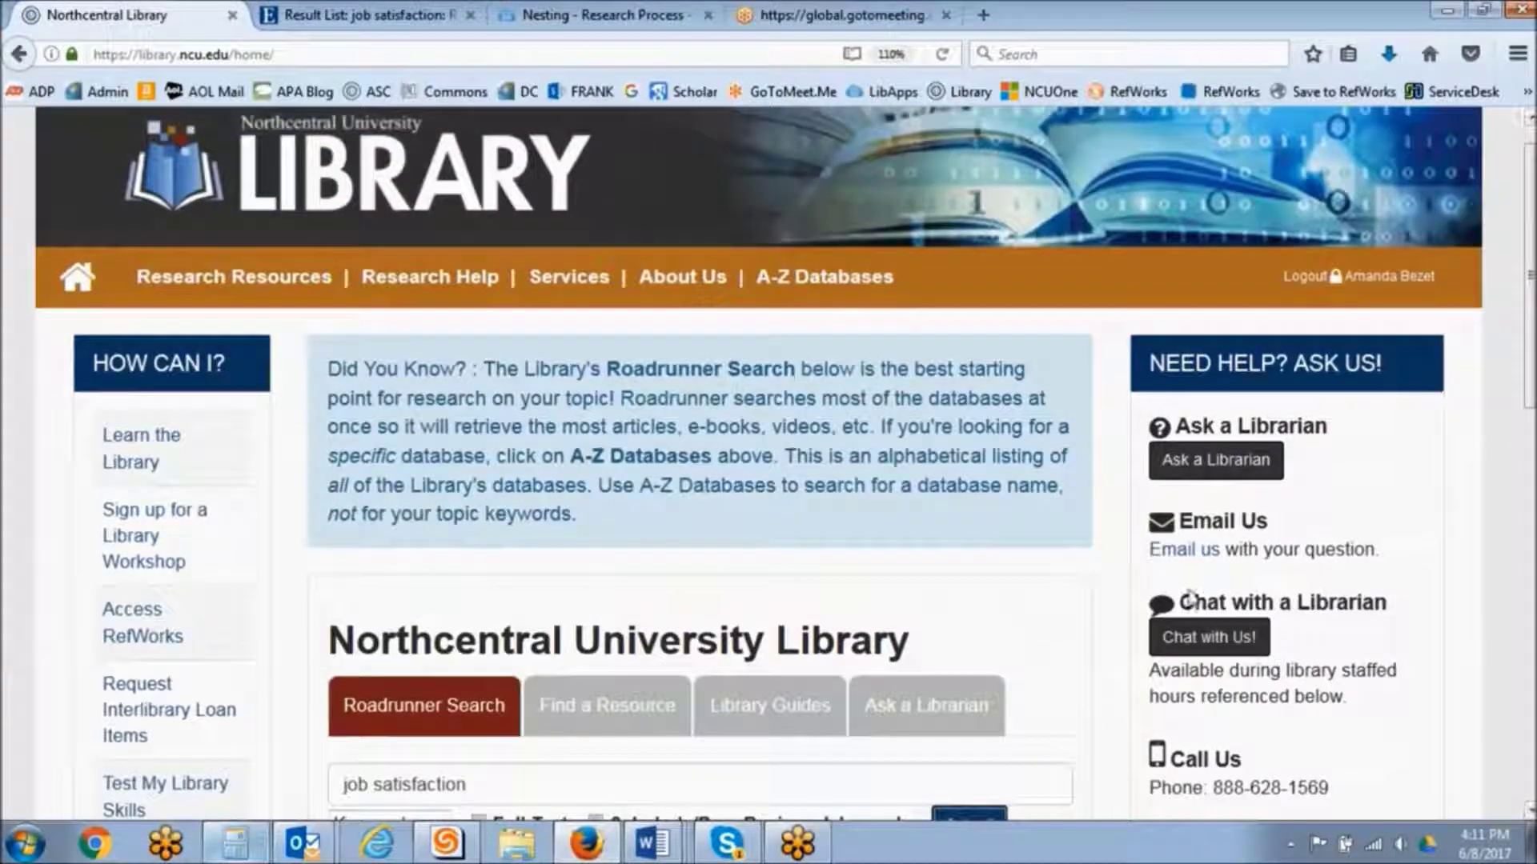
left_click(827, 288)
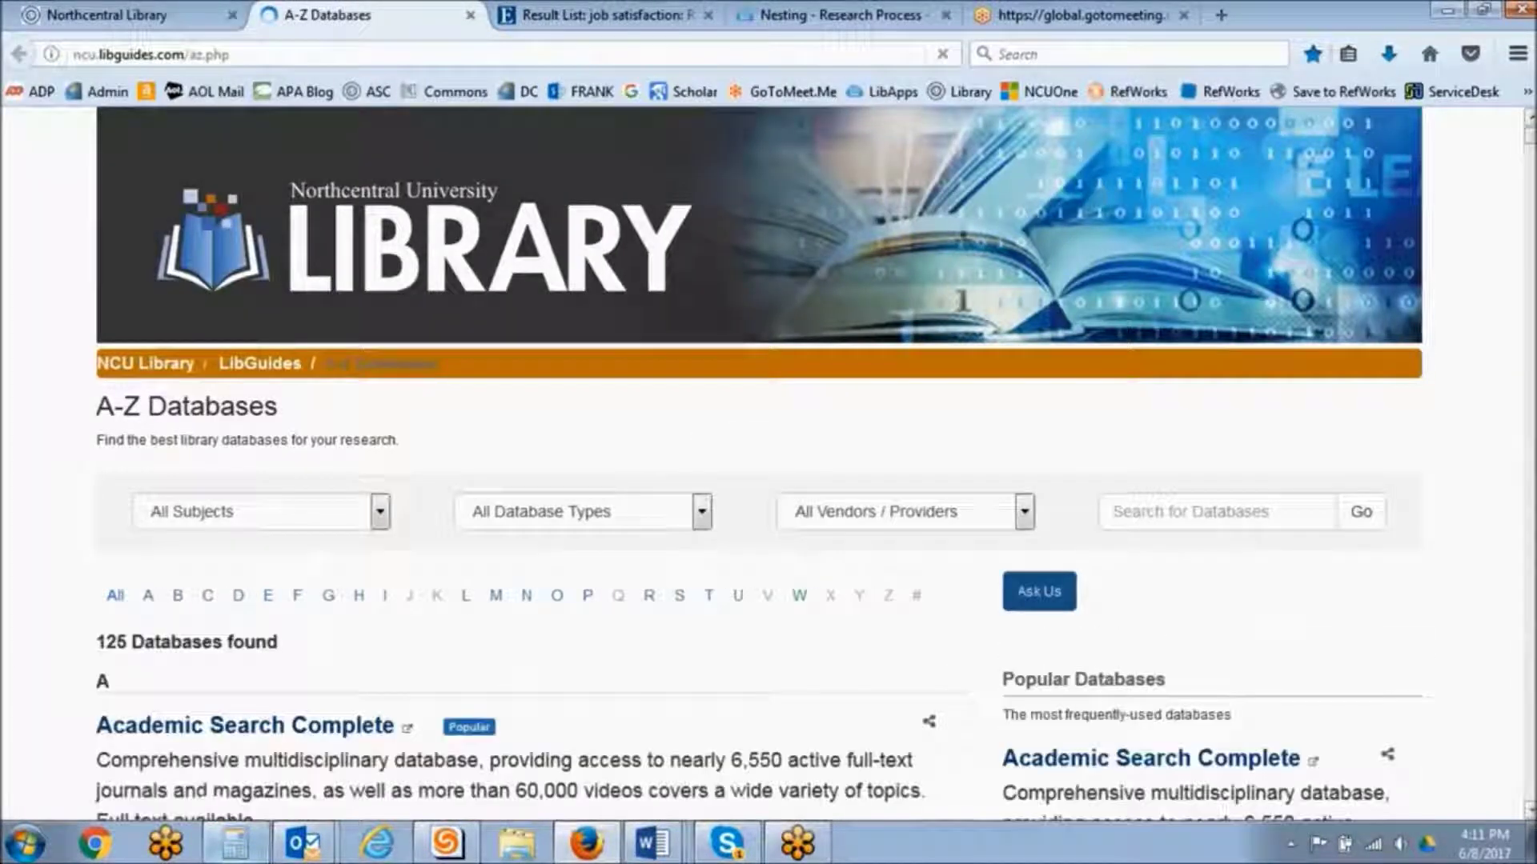
scroll(768, 460, "down", 8)
left_click(1489, 434)
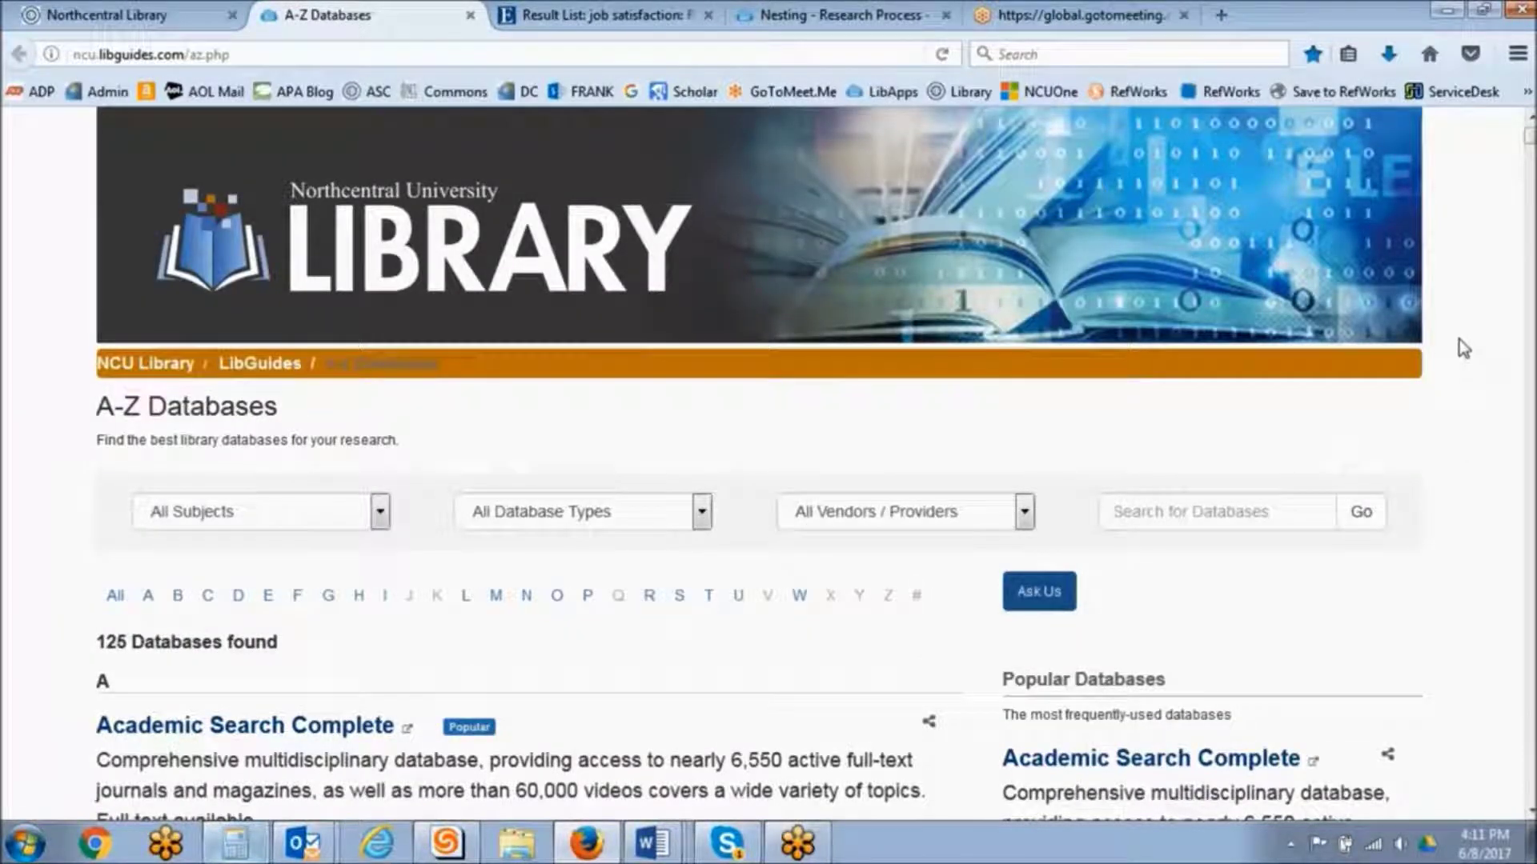
left_click(741, 603)
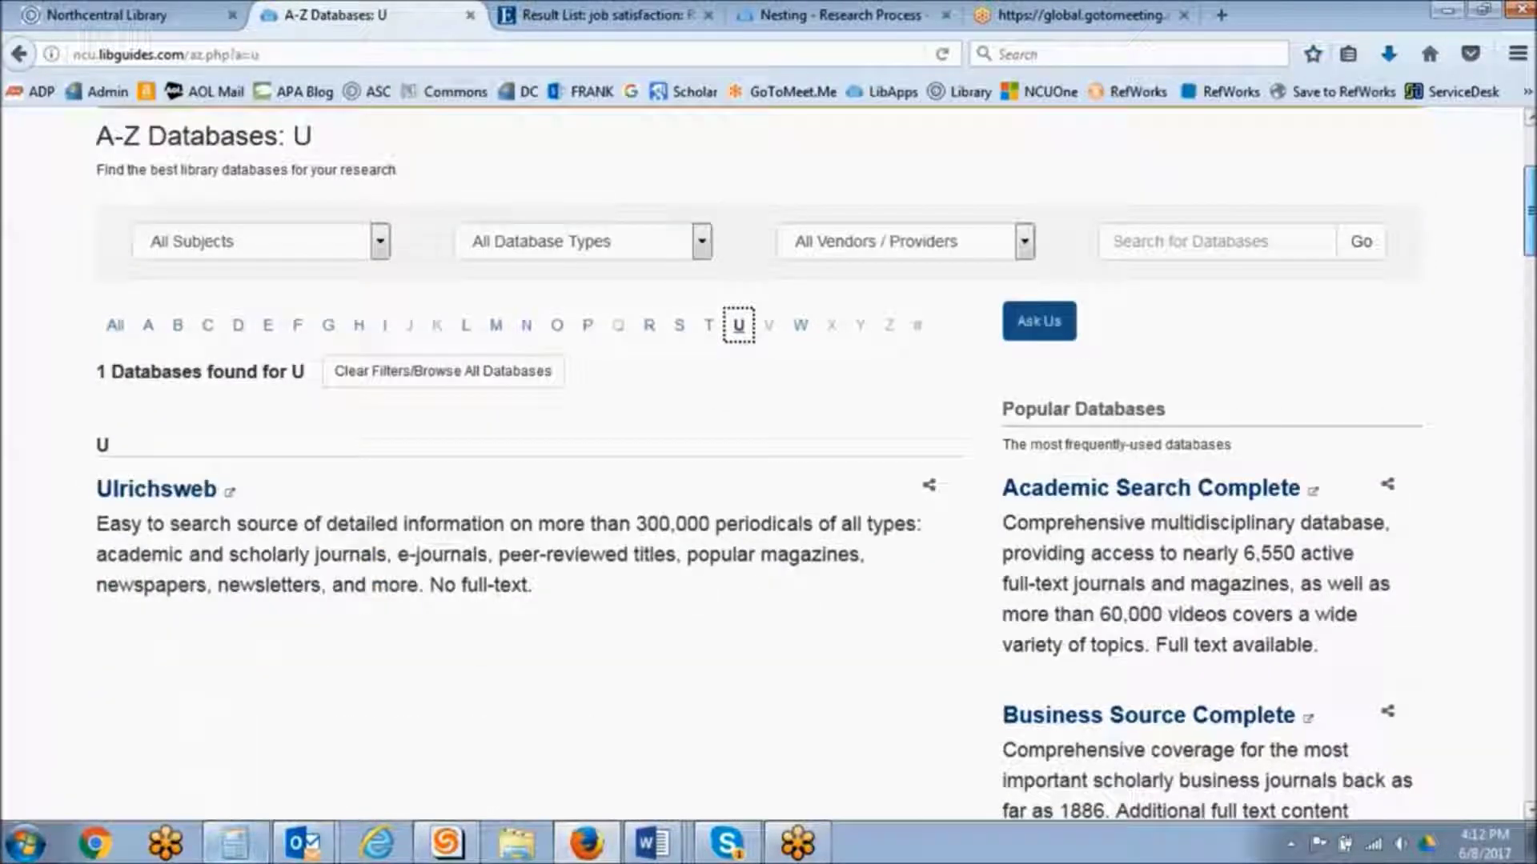
left_click(154, 416)
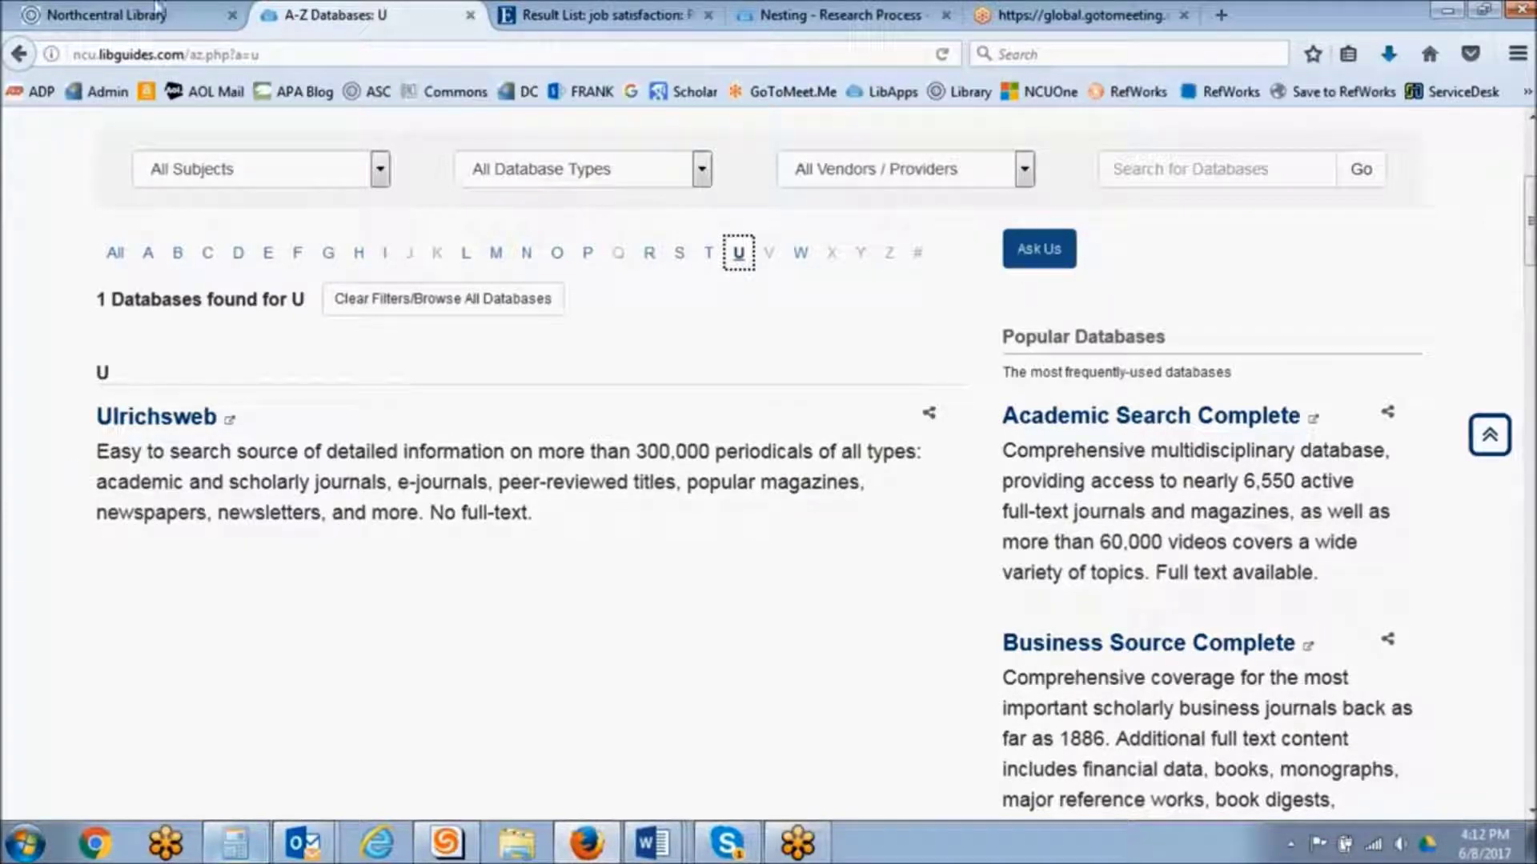
Copy the first result's journal title, Journal of Applied Psychology, then go back to the A-Z U list.
left_click(584, 14)
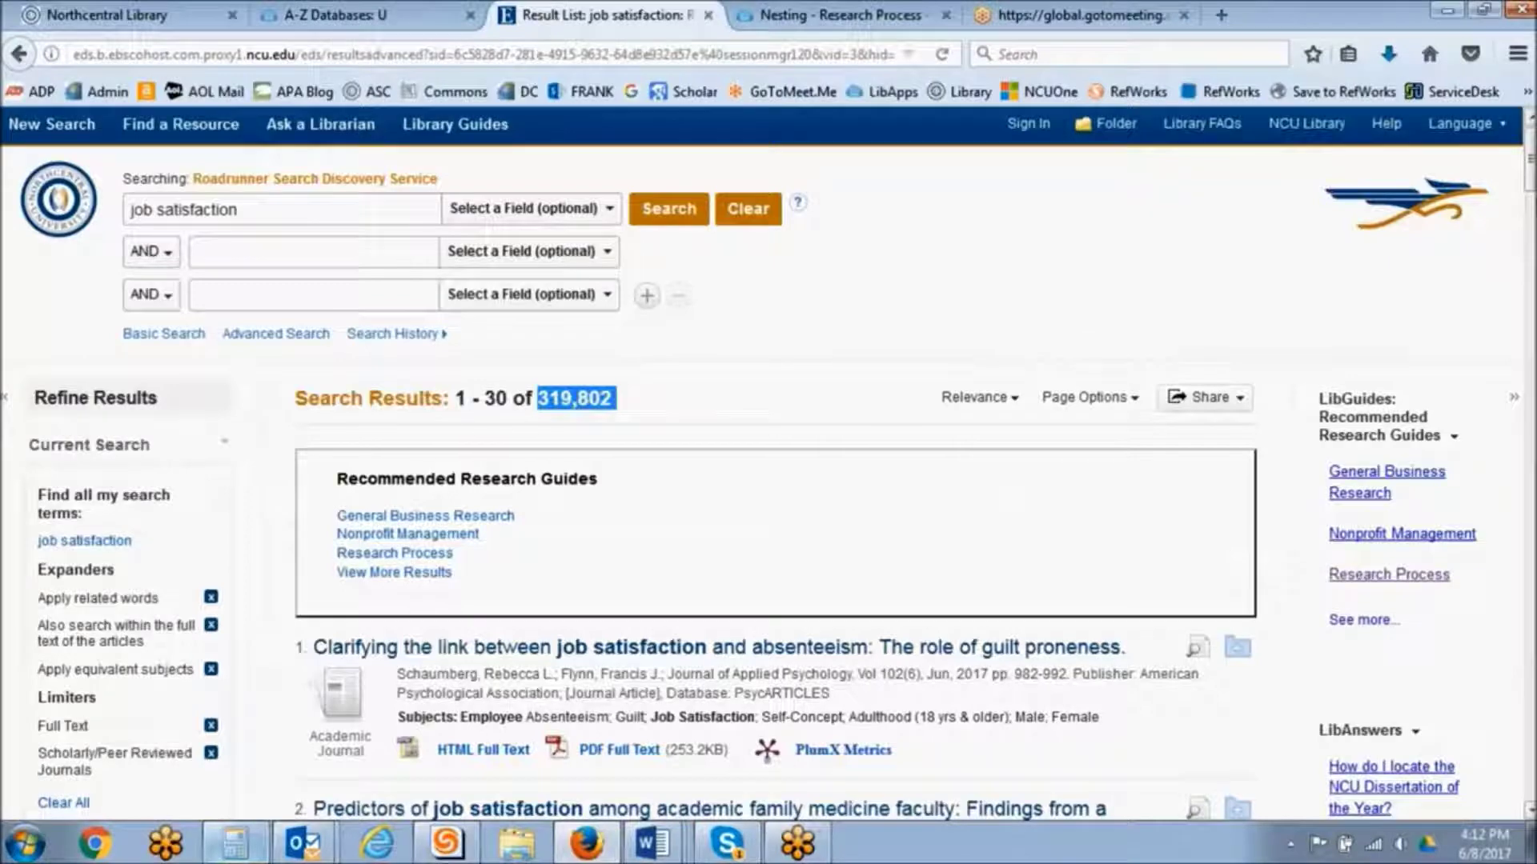
scroll(679, 478, "down", 3)
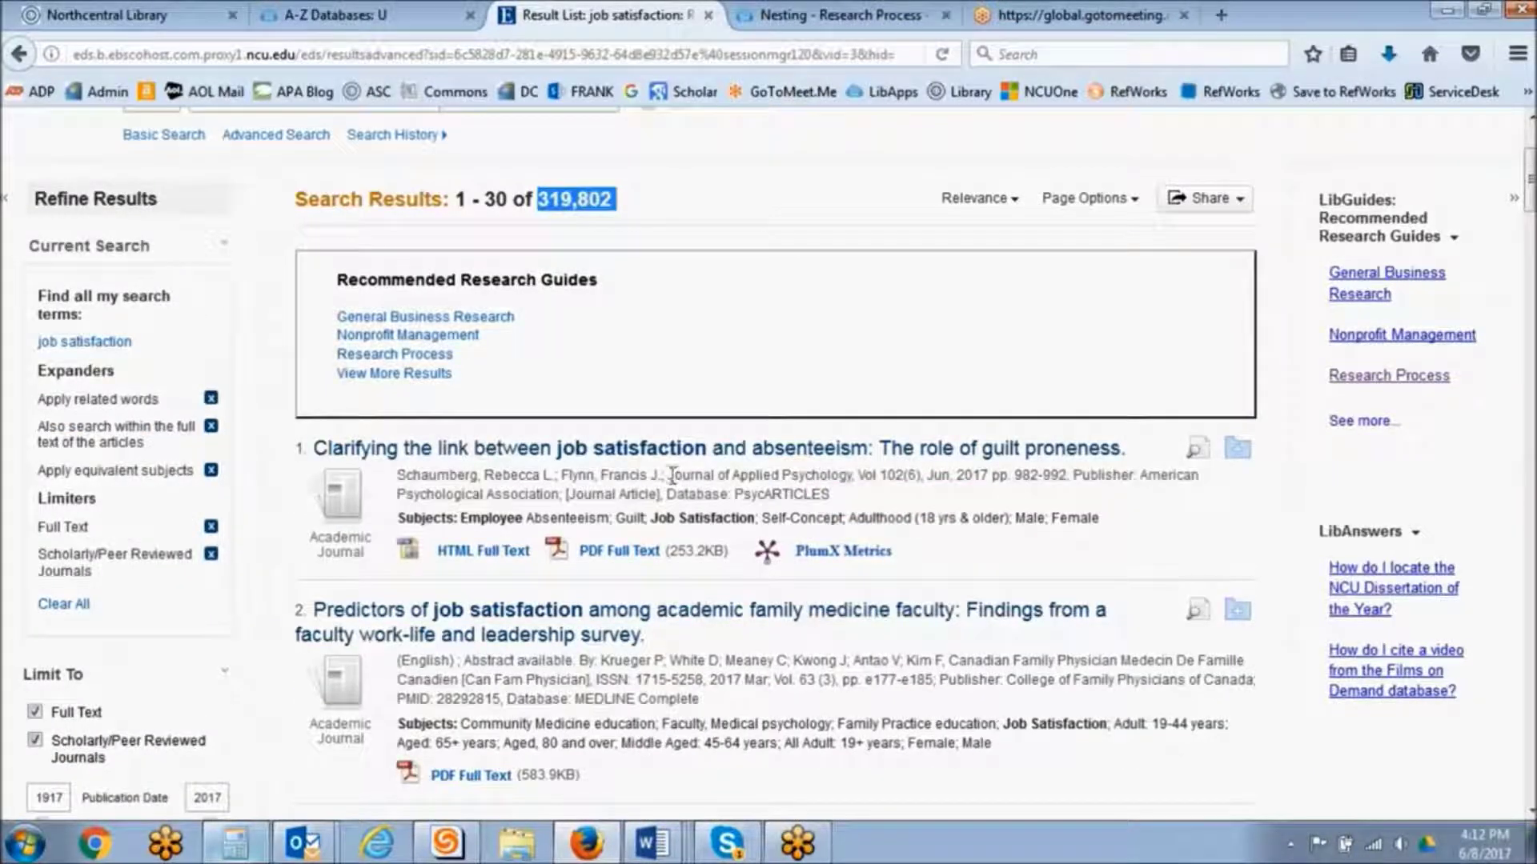
left_click_drag(671, 475, 848, 480)
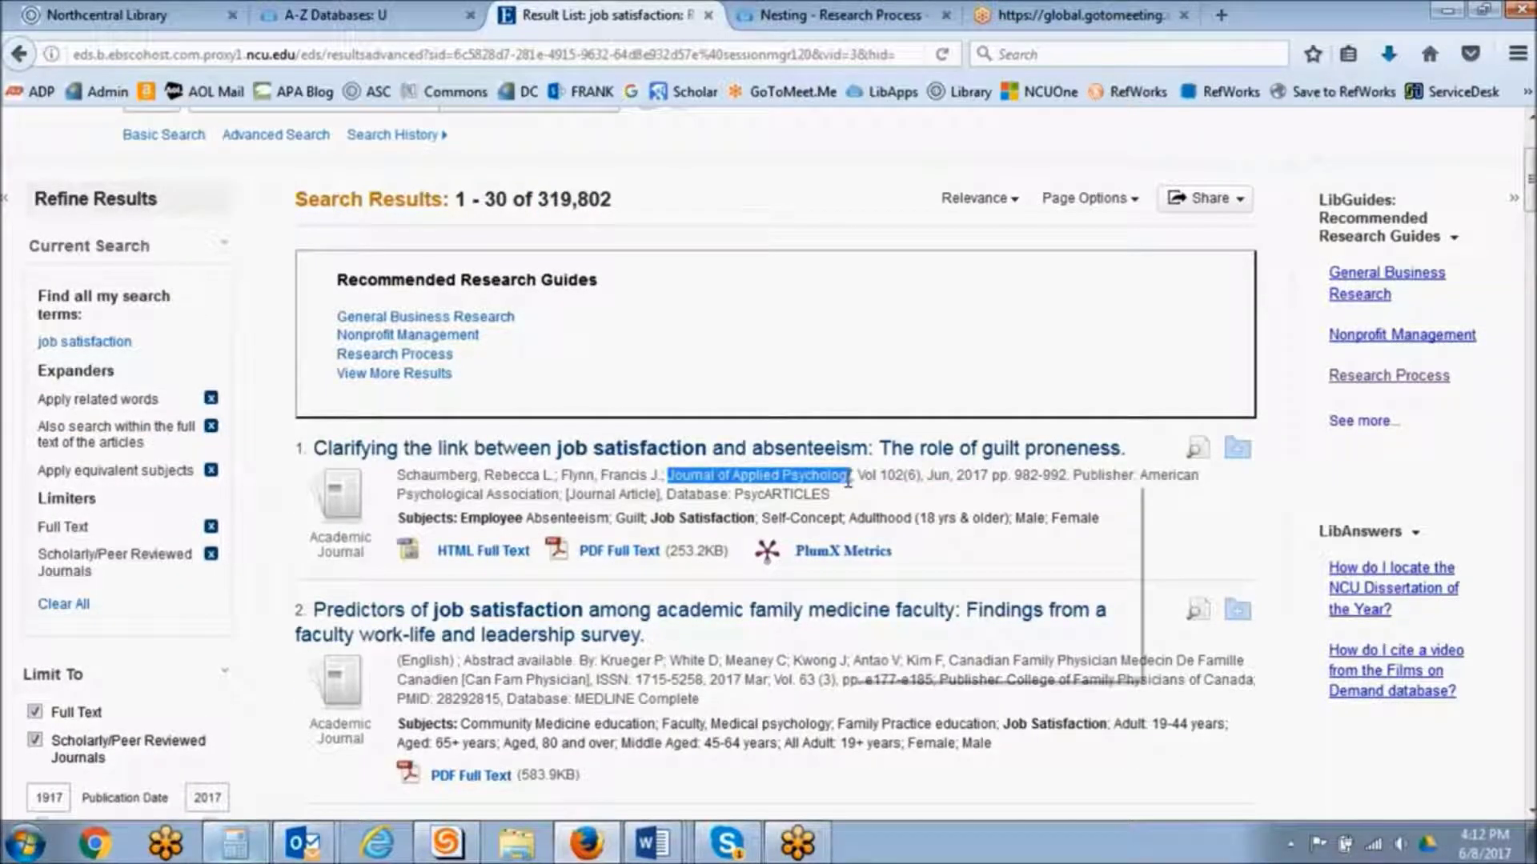
right_click(849, 480)
left_click(898, 498)
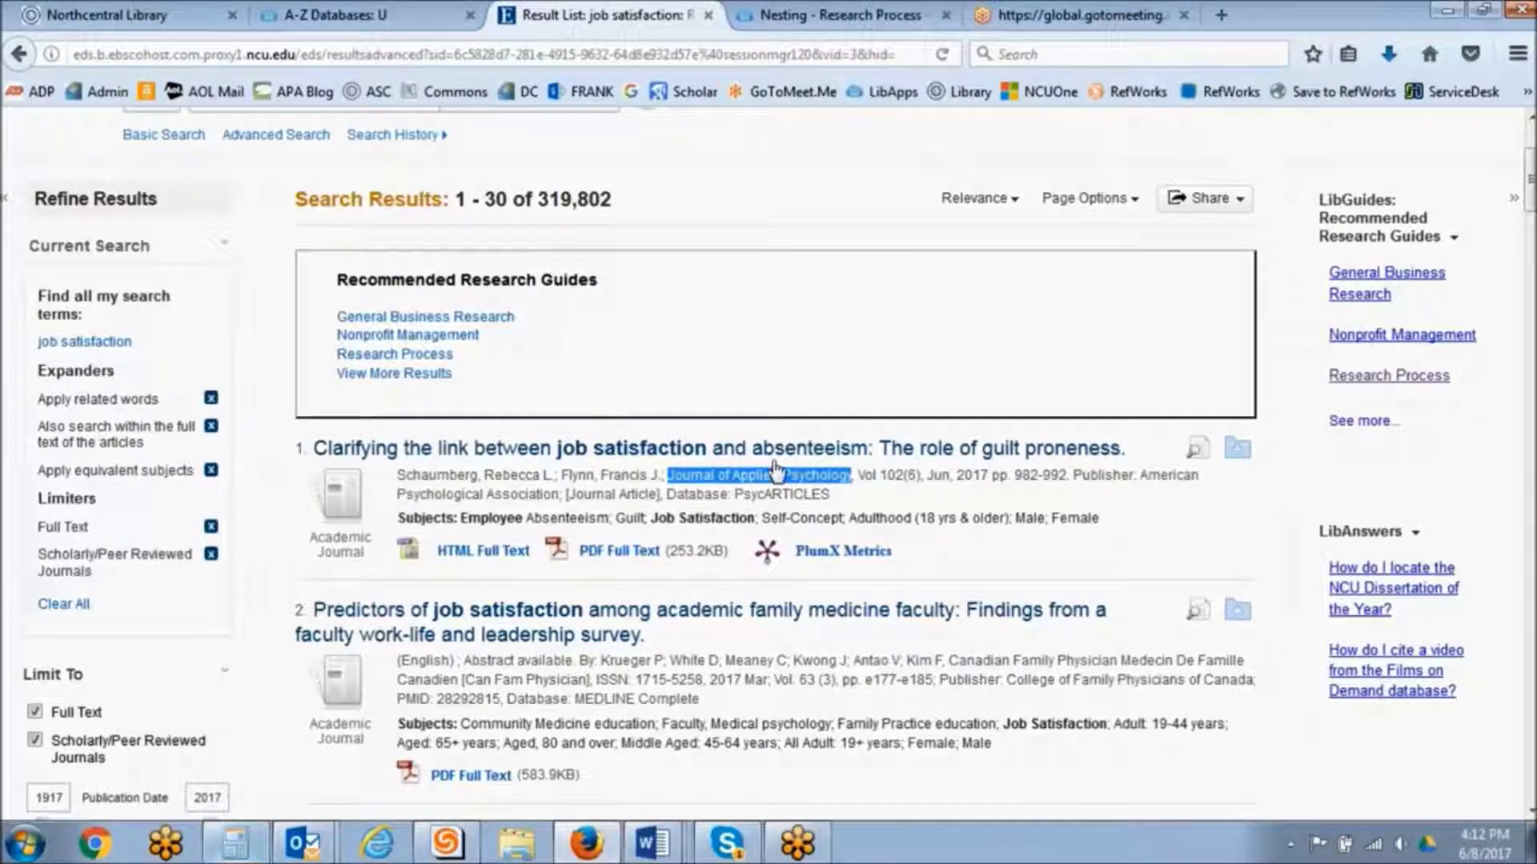
left_click(381, 11)
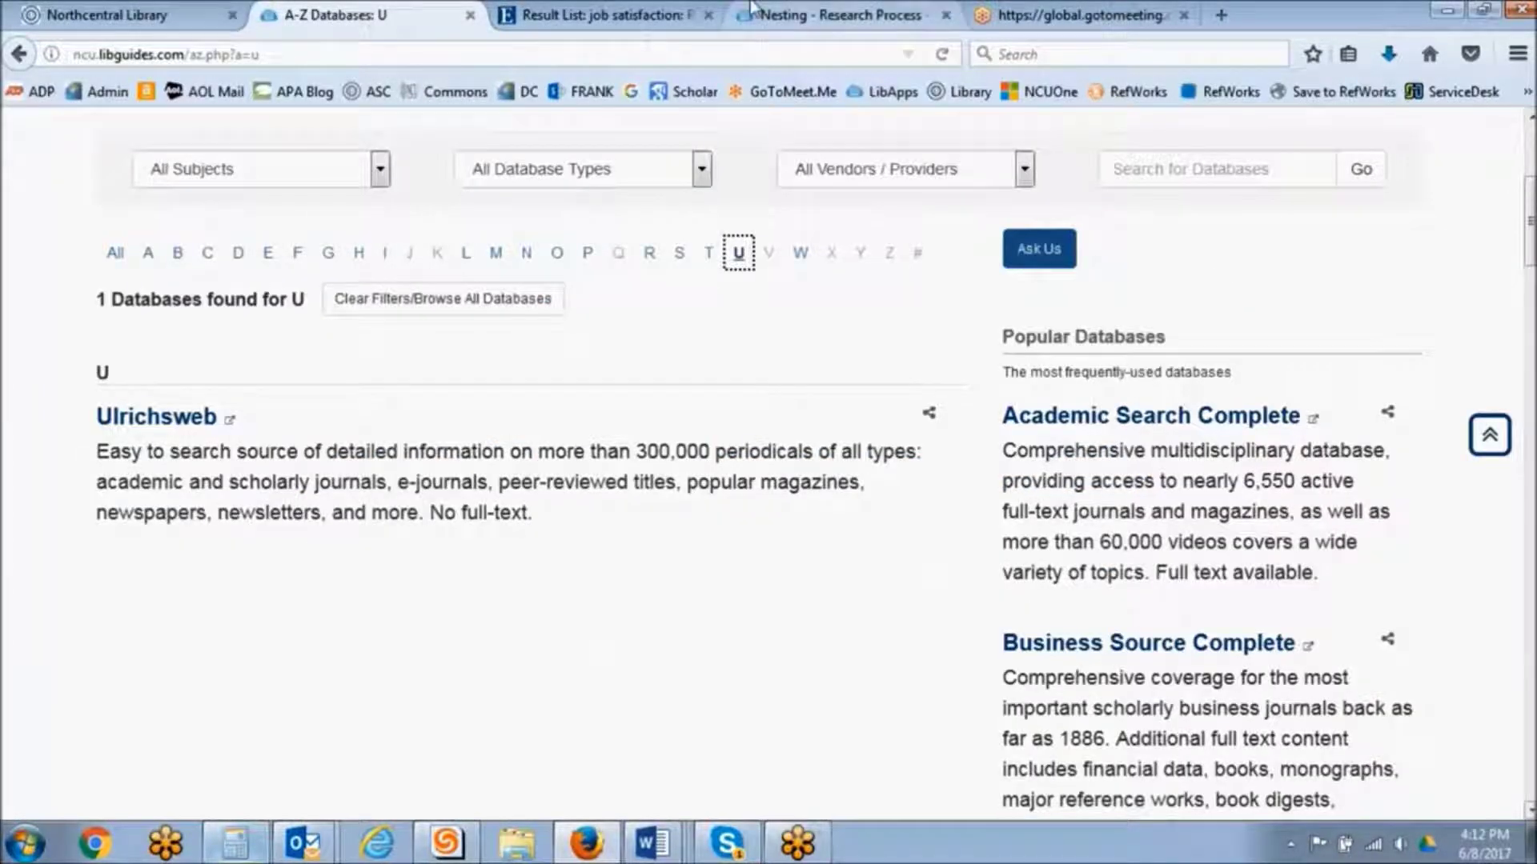
Open Ulrichsweb from the A-Z list and paste Journal of Applied Psychology into its search box.
left_click(752, 12)
left_click(336, 14)
left_click(179, 414)
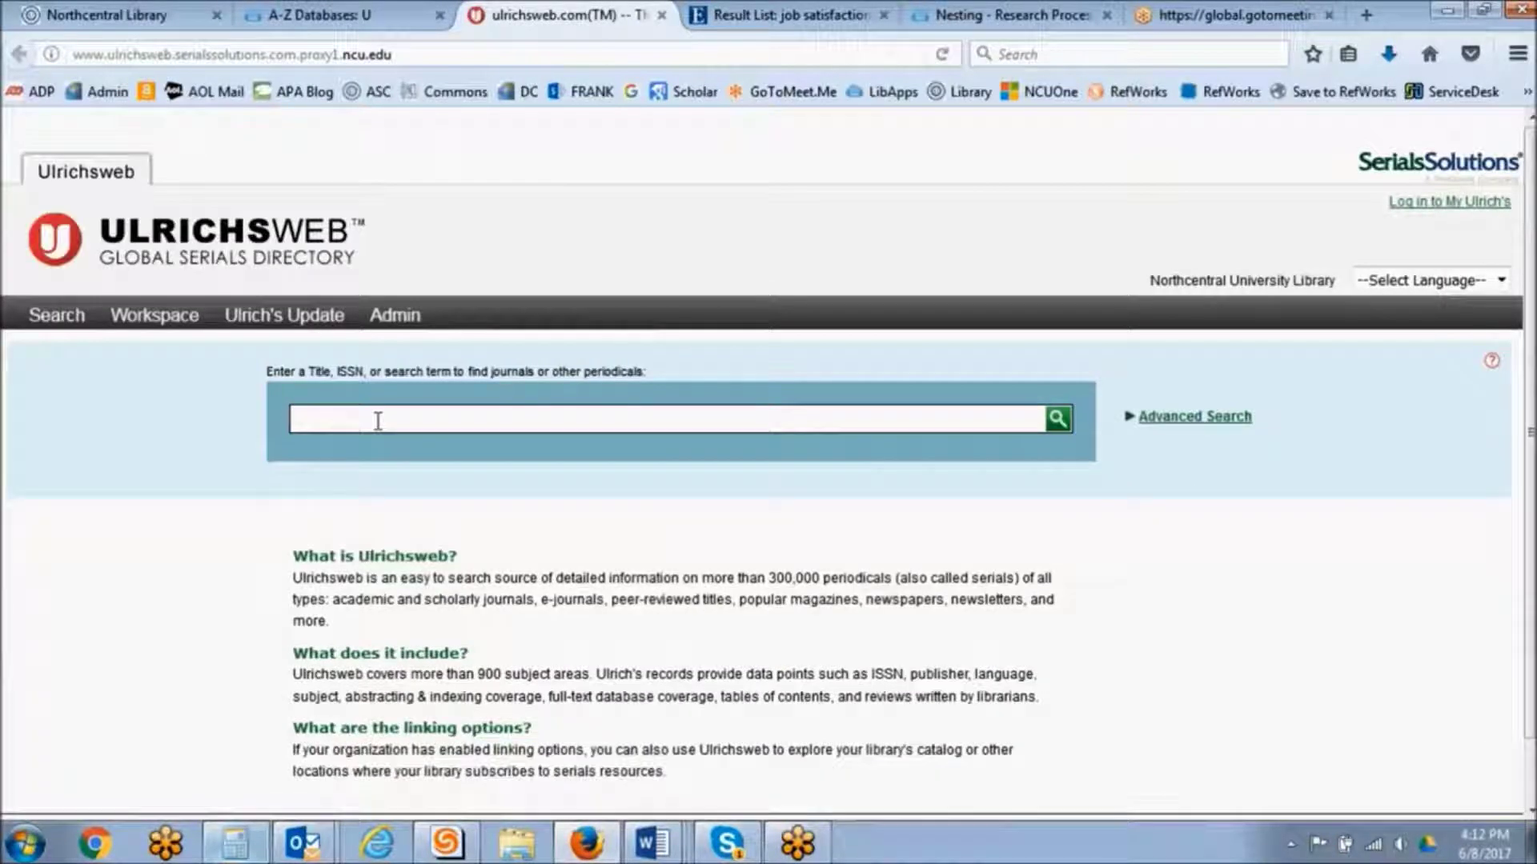
right_click(400, 424)
left_click(449, 521)
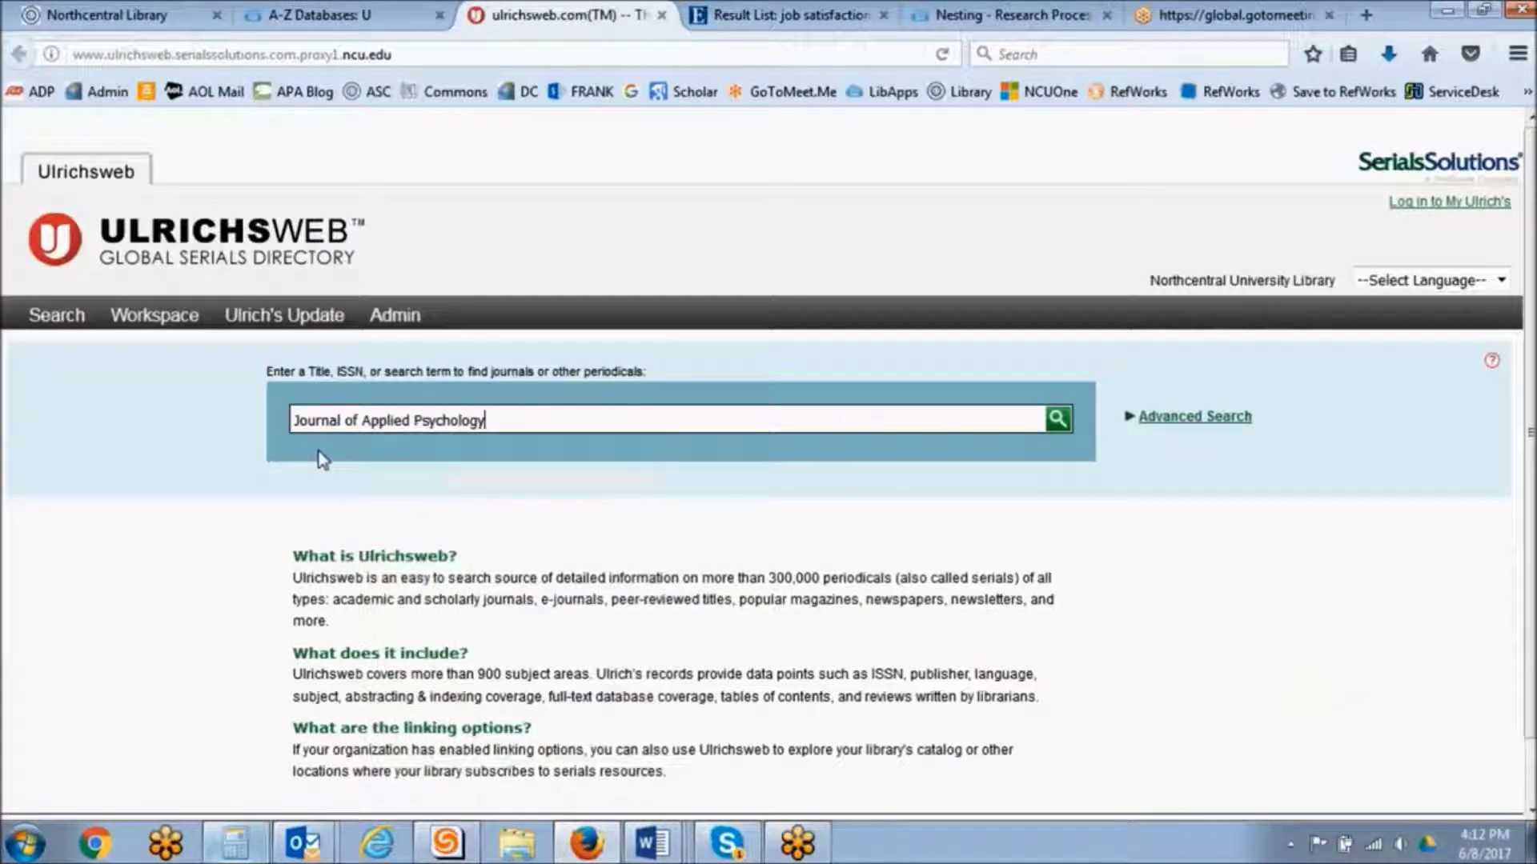
Search Ulrichsweb and review the journal's print, microform and online editions before closing it.
left_click(1058, 418)
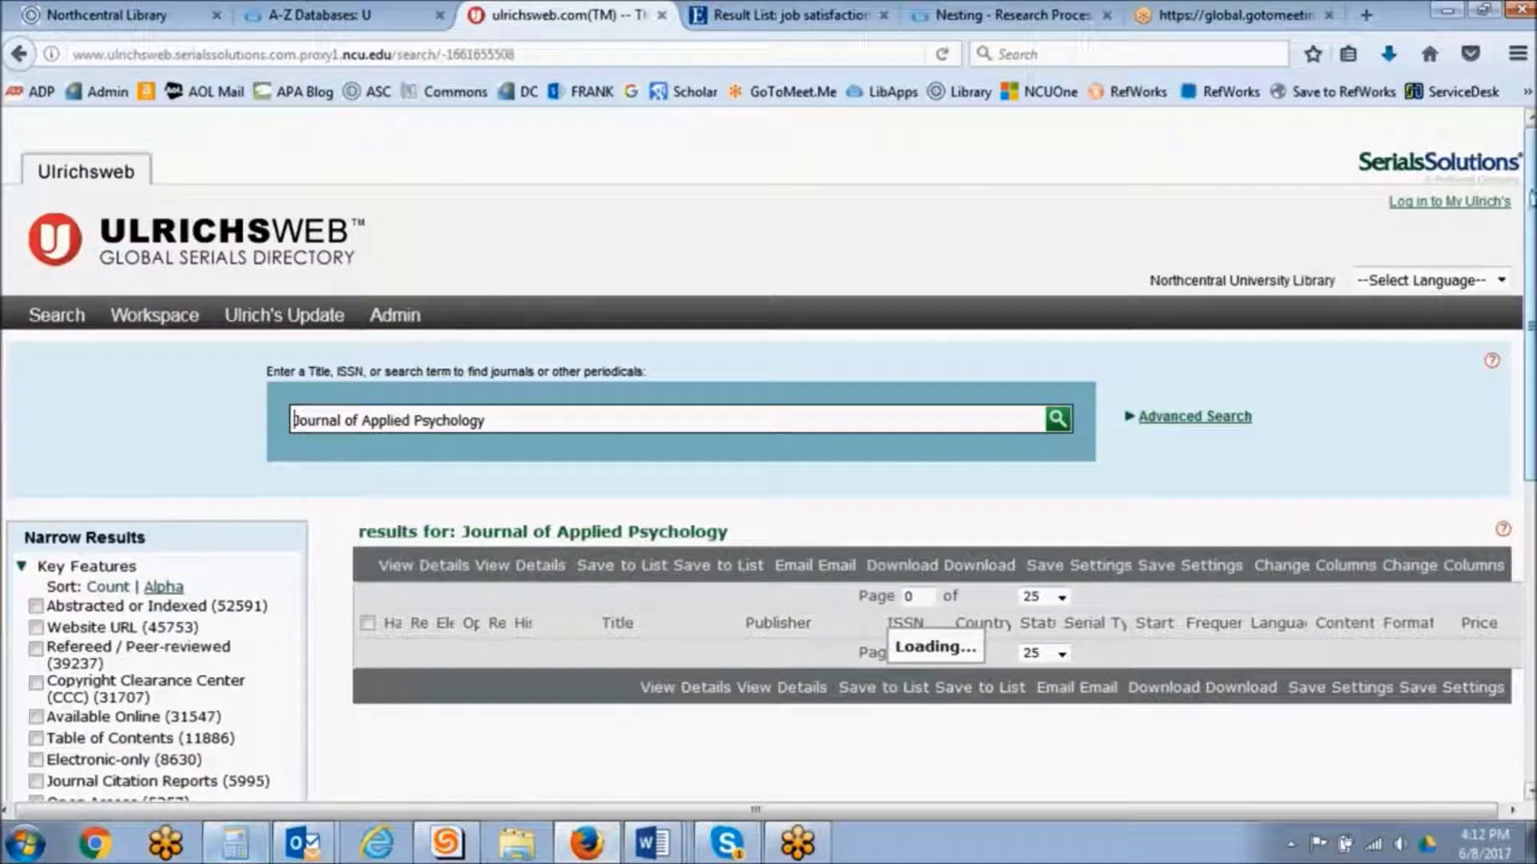
scroll(768, 480, "down", 3)
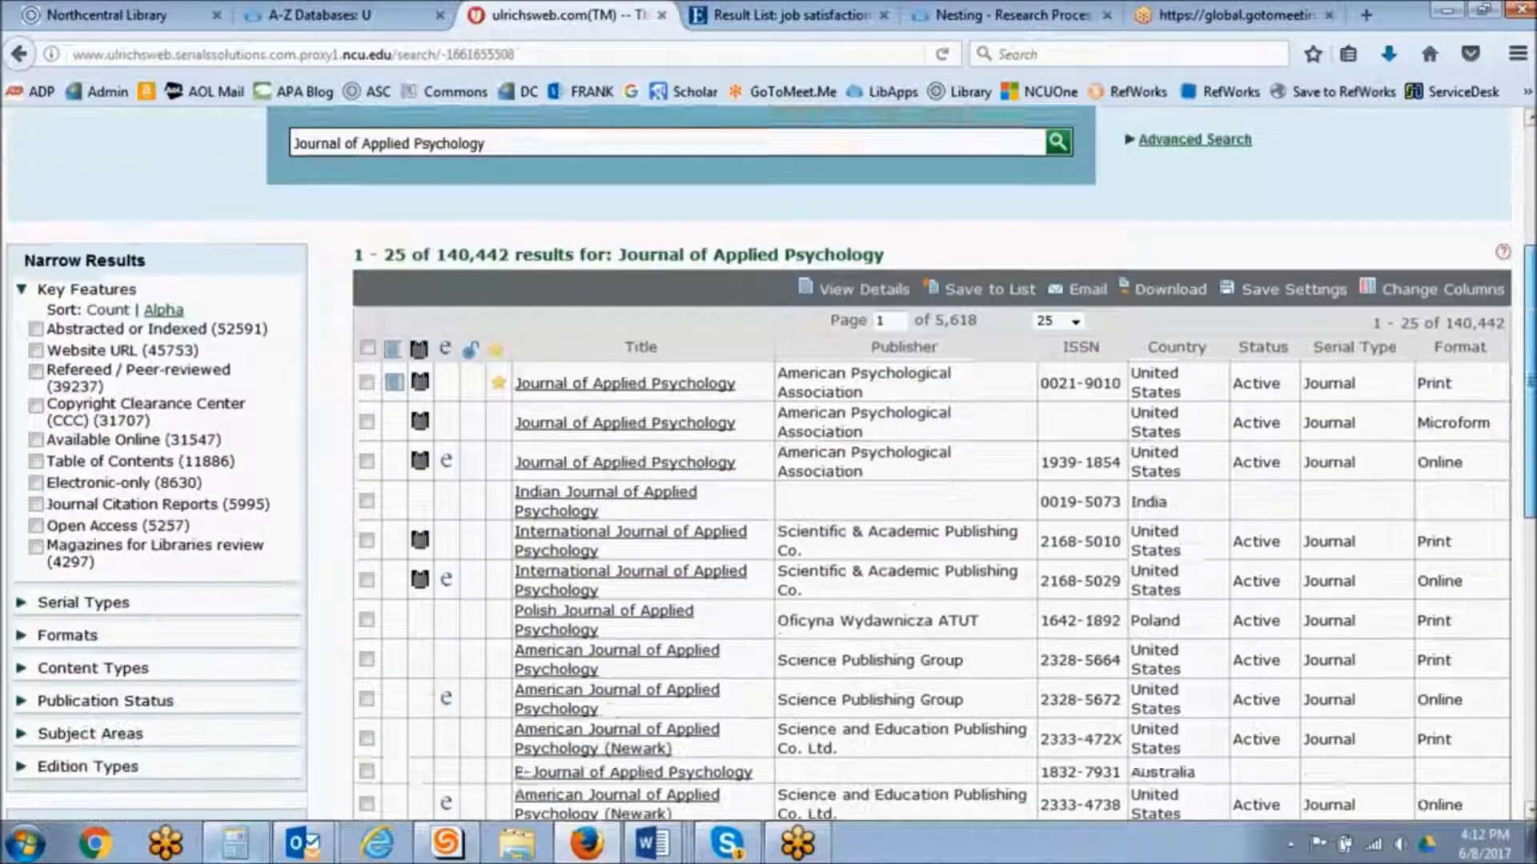
scroll(419, 296, "down", 1)
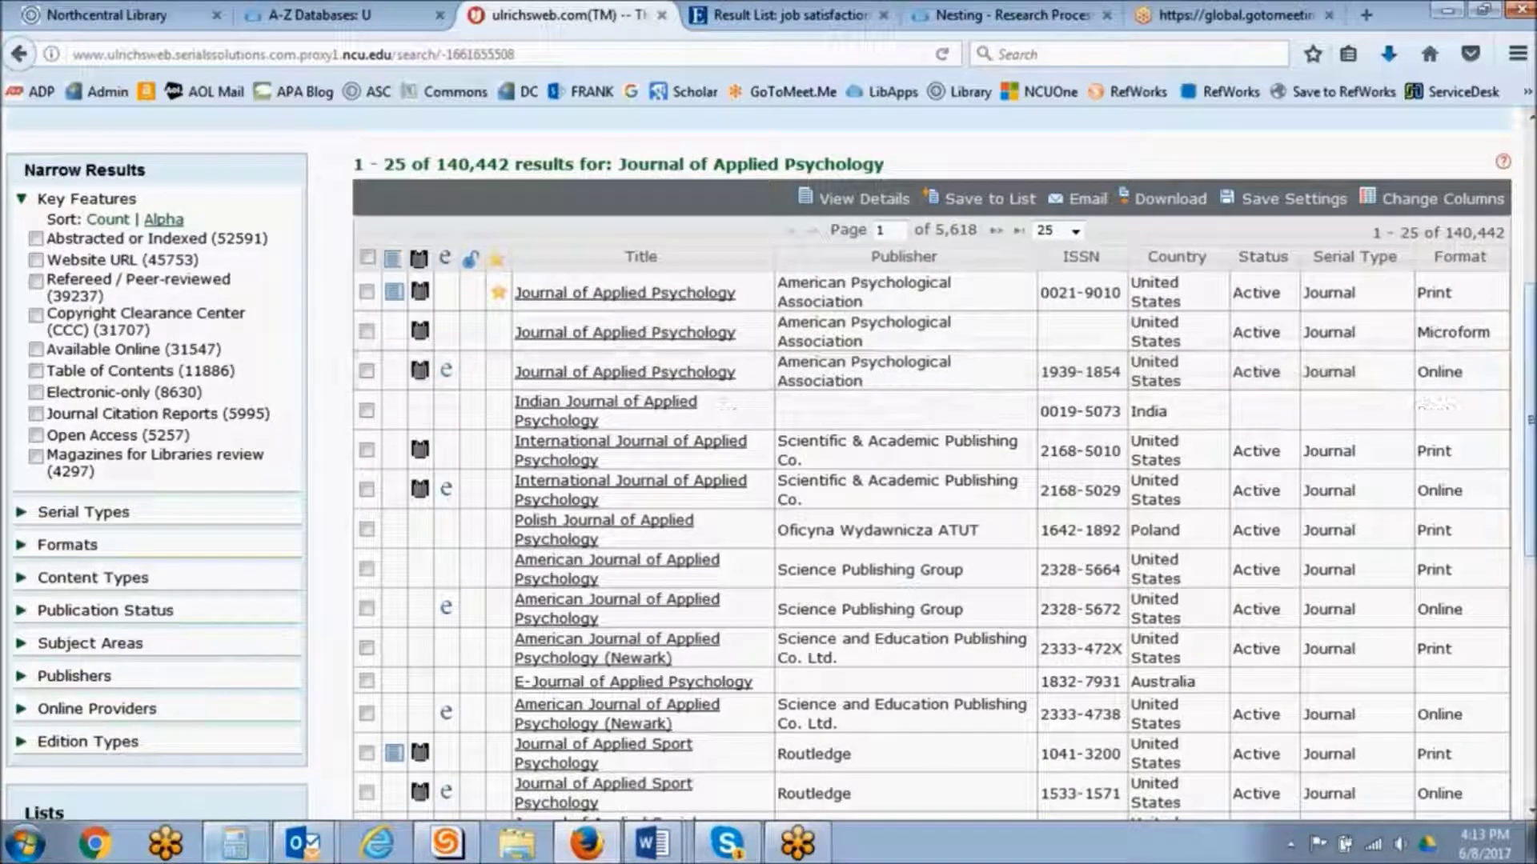
scroll(1481, 229, "up", 5)
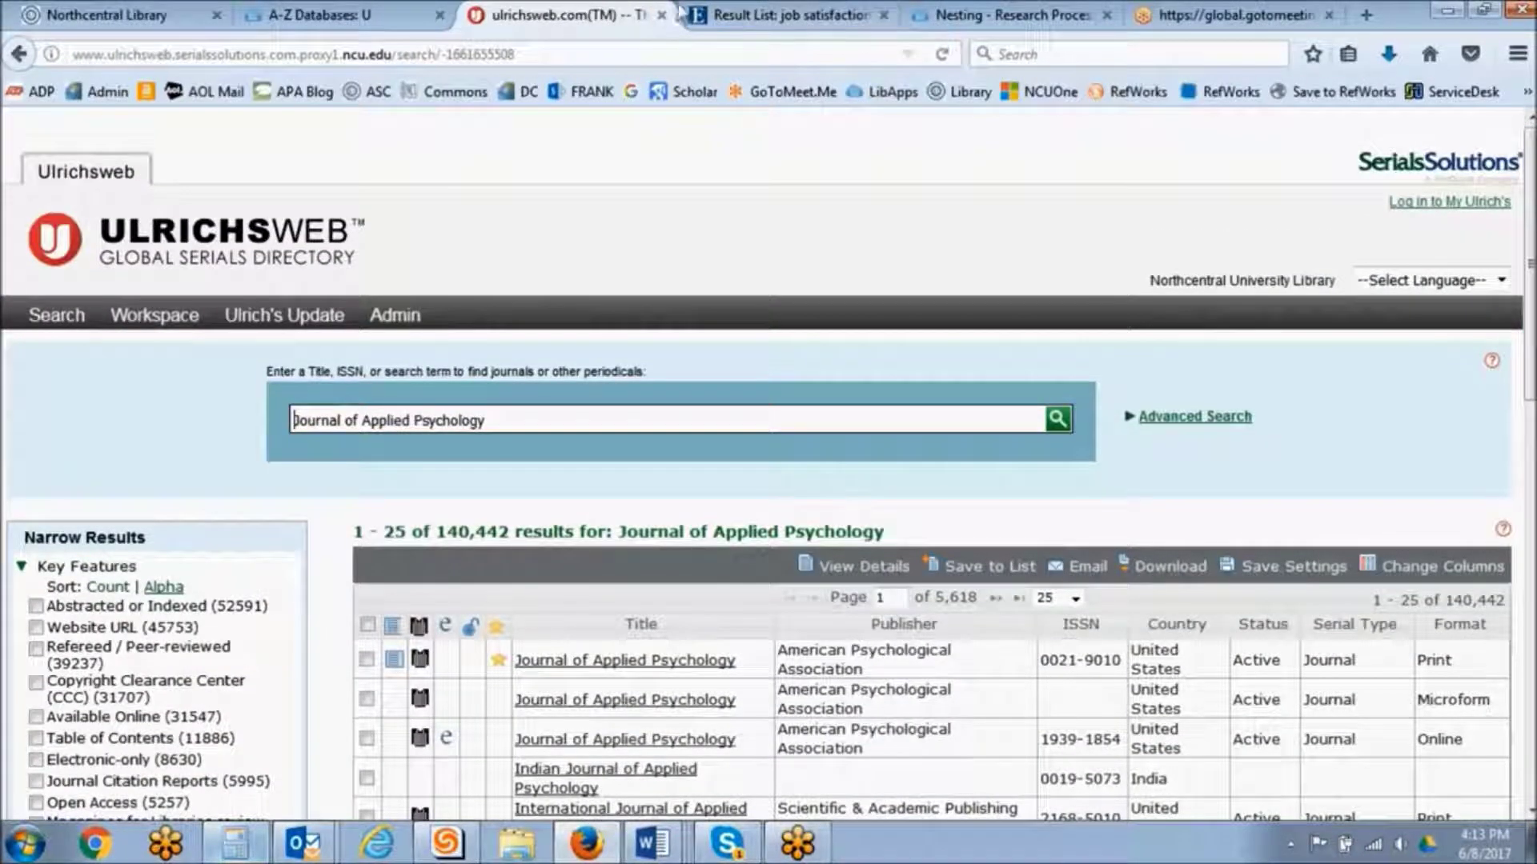
left_click(662, 14)
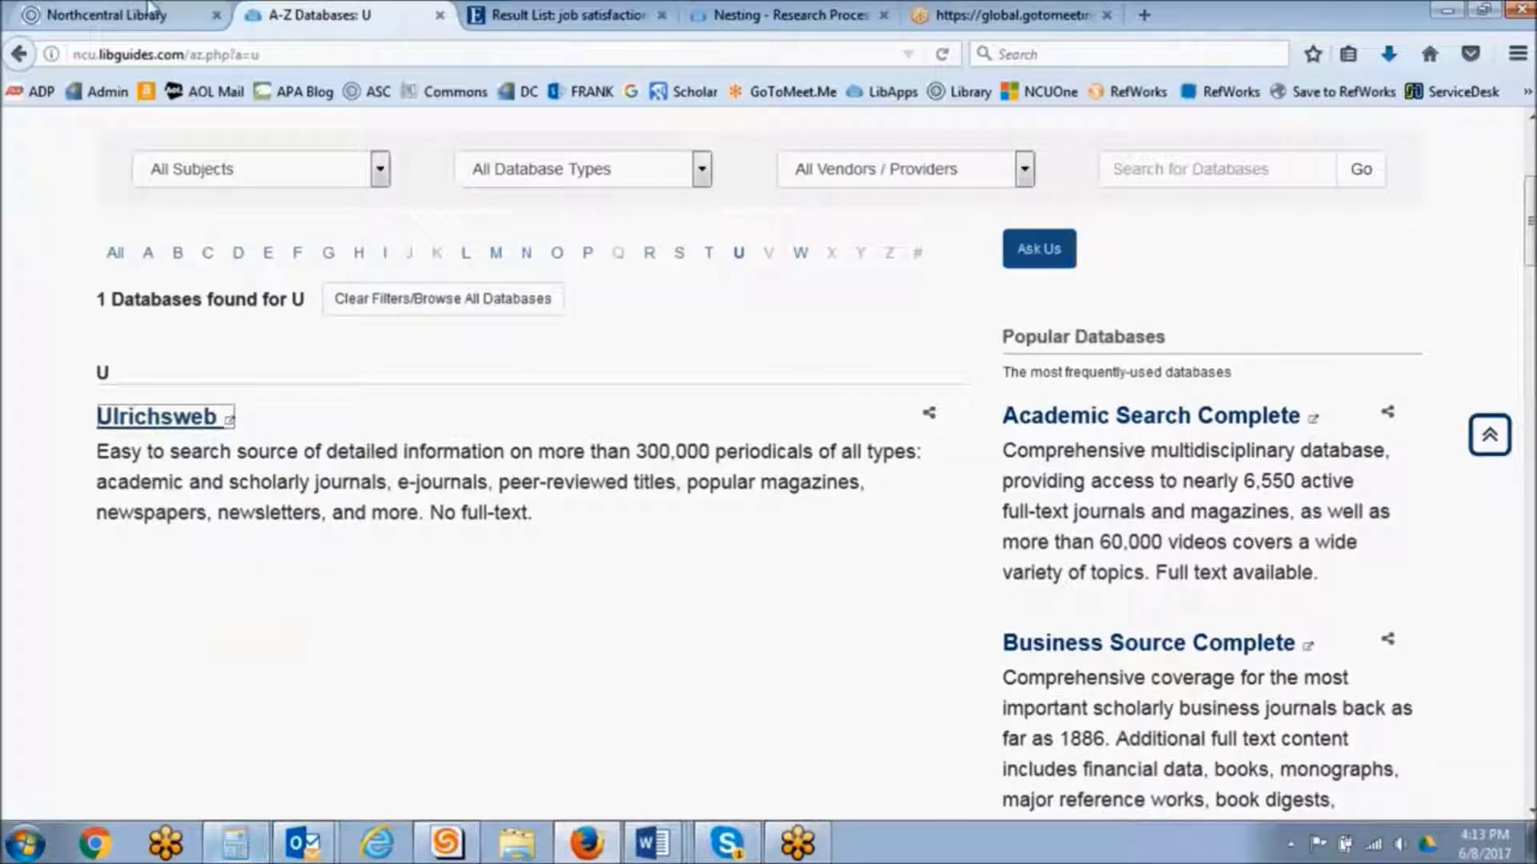
Go to the Learn the Library guide's Quick Tutorial Videos page from the library home page.
left_click(112, 14)
mouse_move(515, 281)
mouse_move(432, 278)
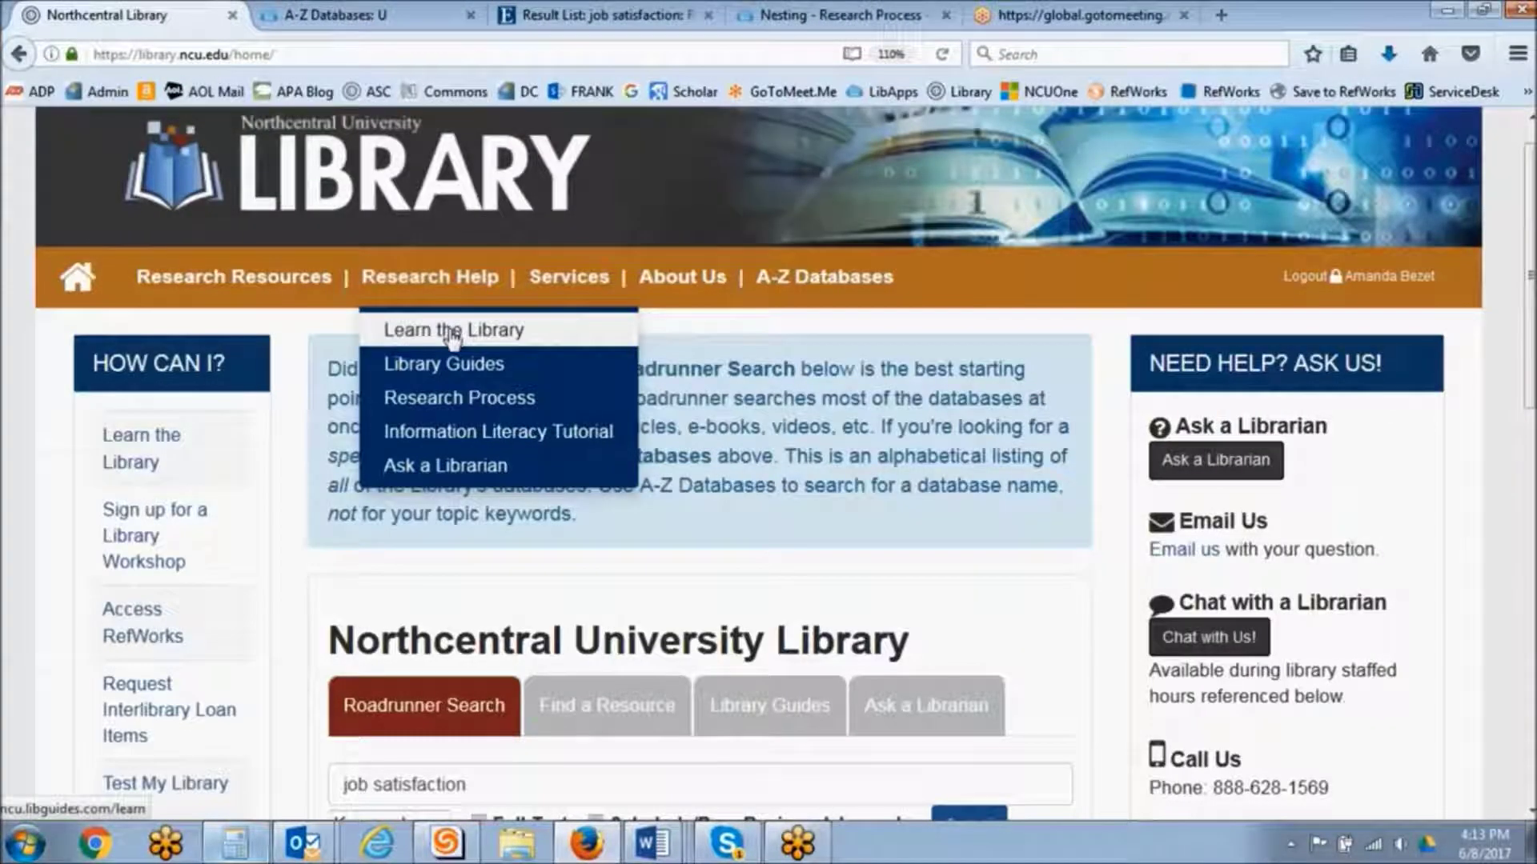
left_click(446, 330)
scroll(702, 324, "down", 3)
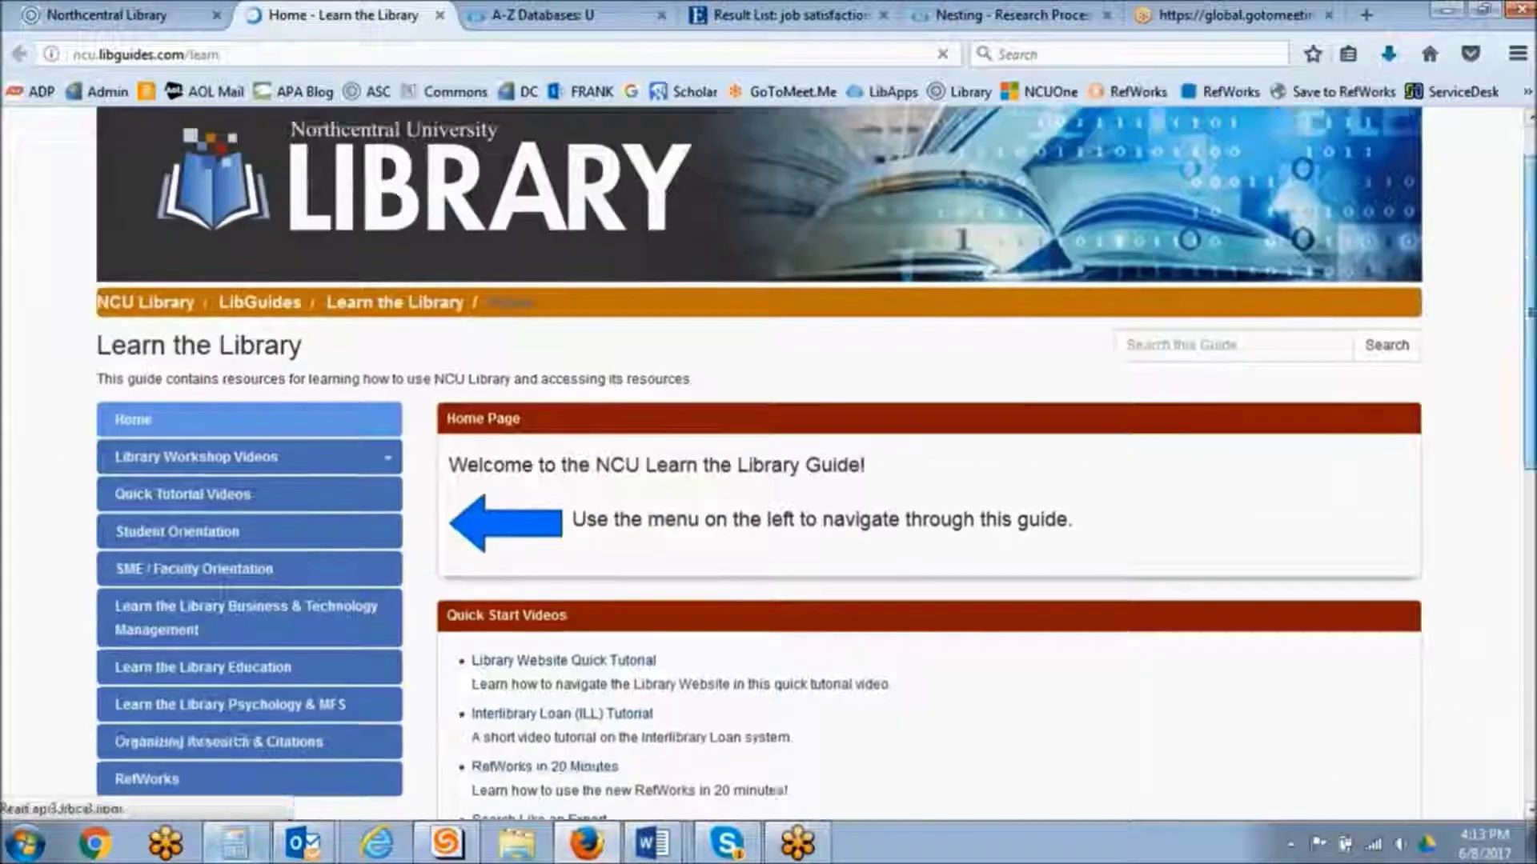
mouse_move(180, 408)
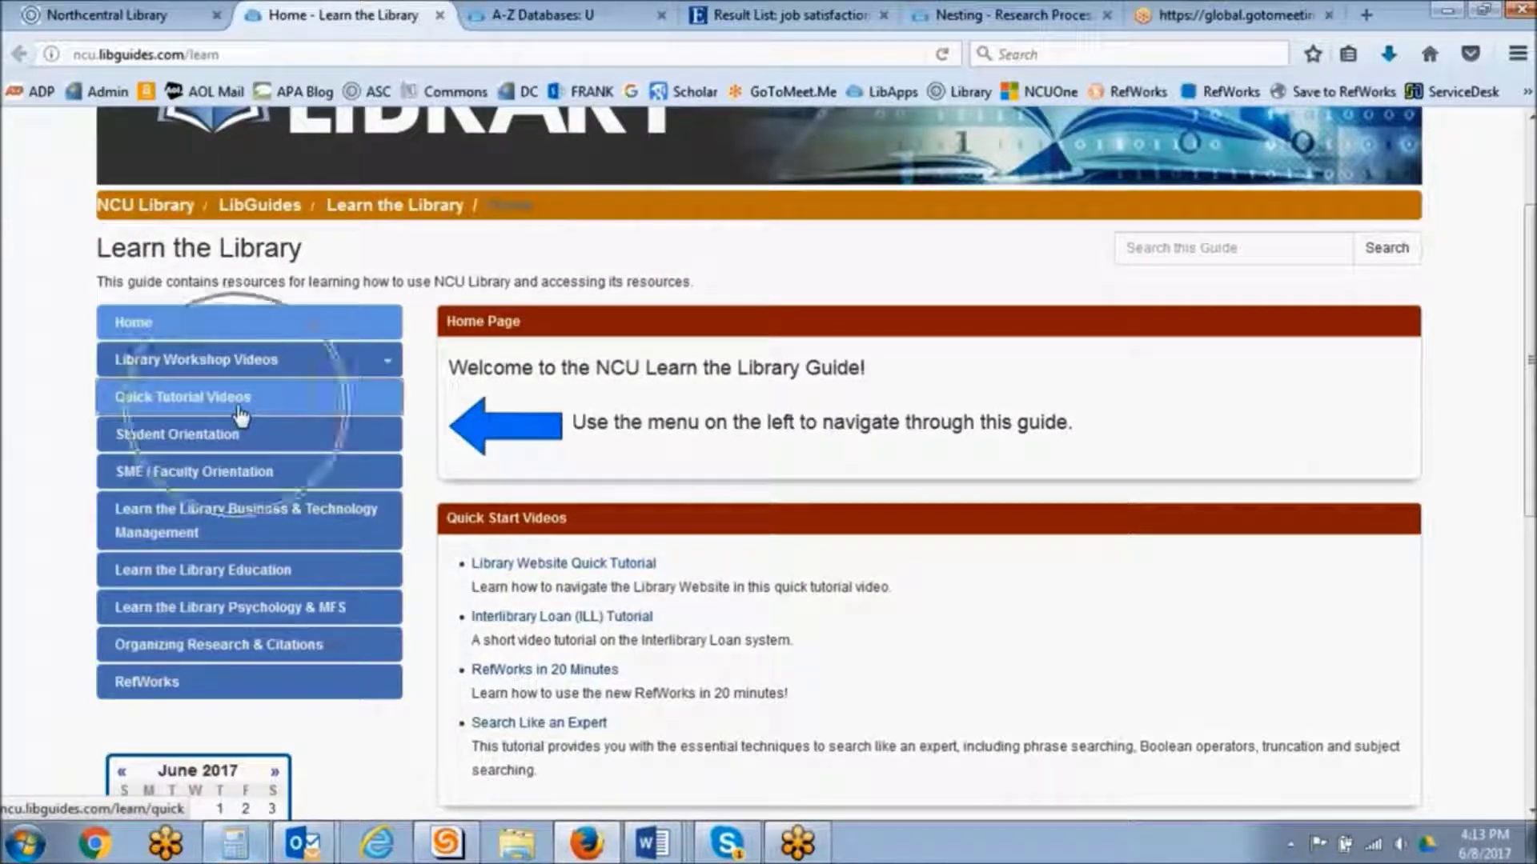
left_click(193, 402)
Open the Ulrichsweb quick tutorial link, then return to the job satisfaction results.
scroll(761, 481, "down", 6)
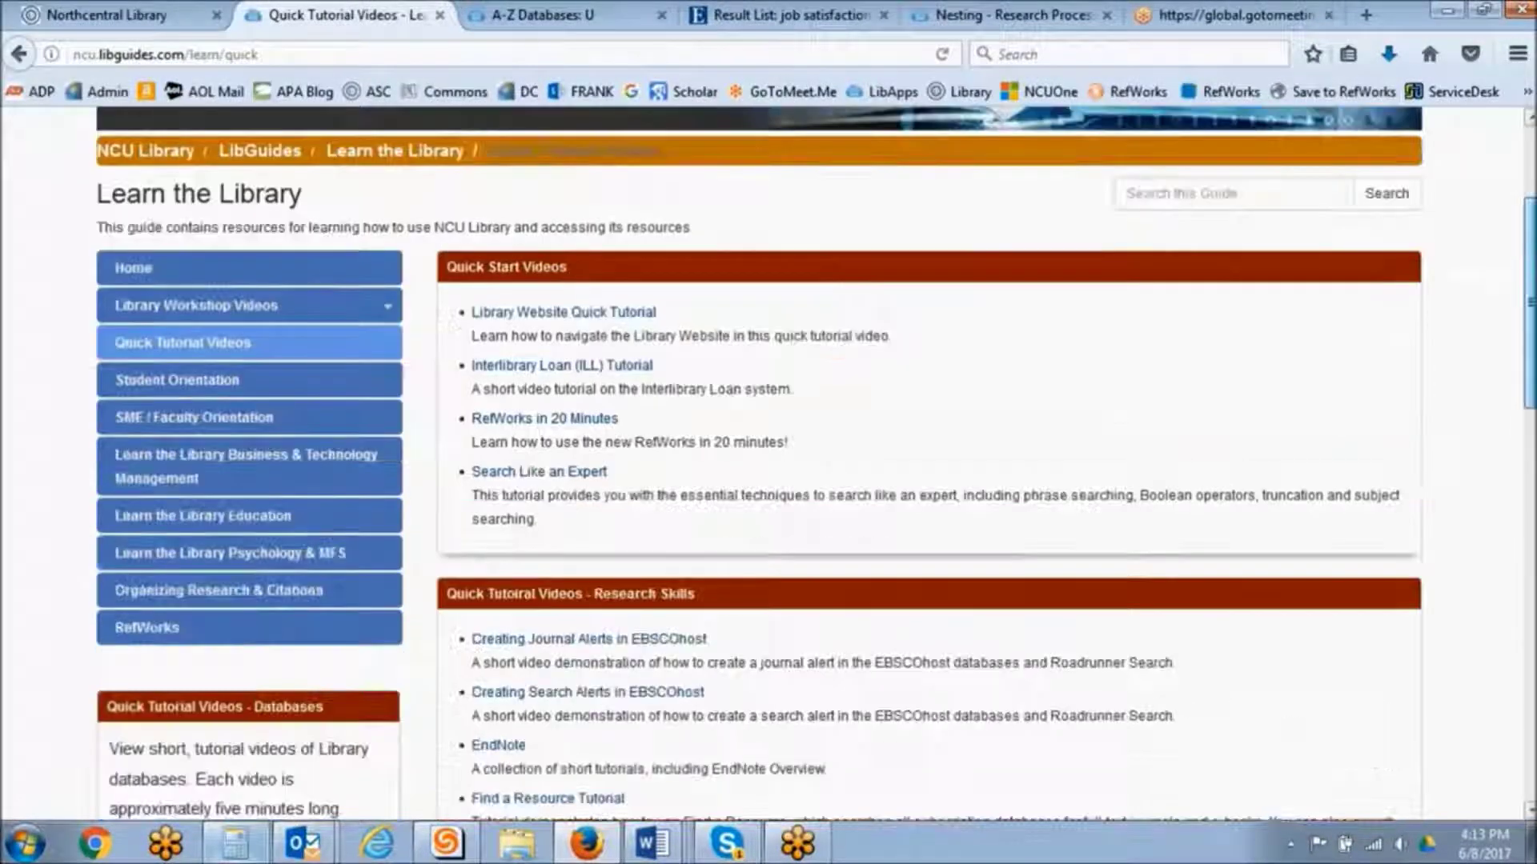
scroll(761, 481, "down", 10)
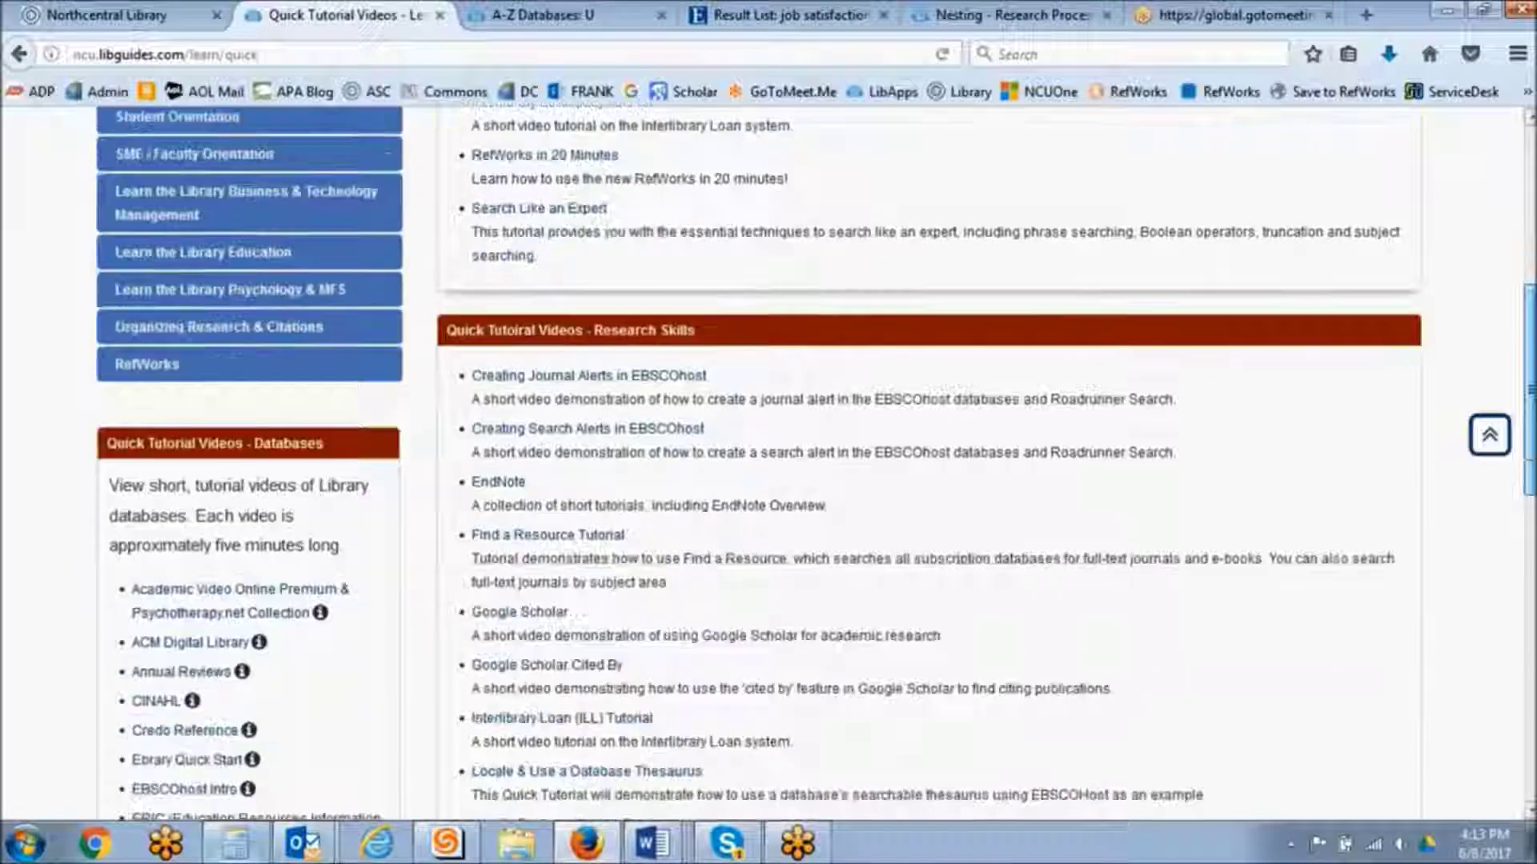
scroll(640, 500, "down", 4)
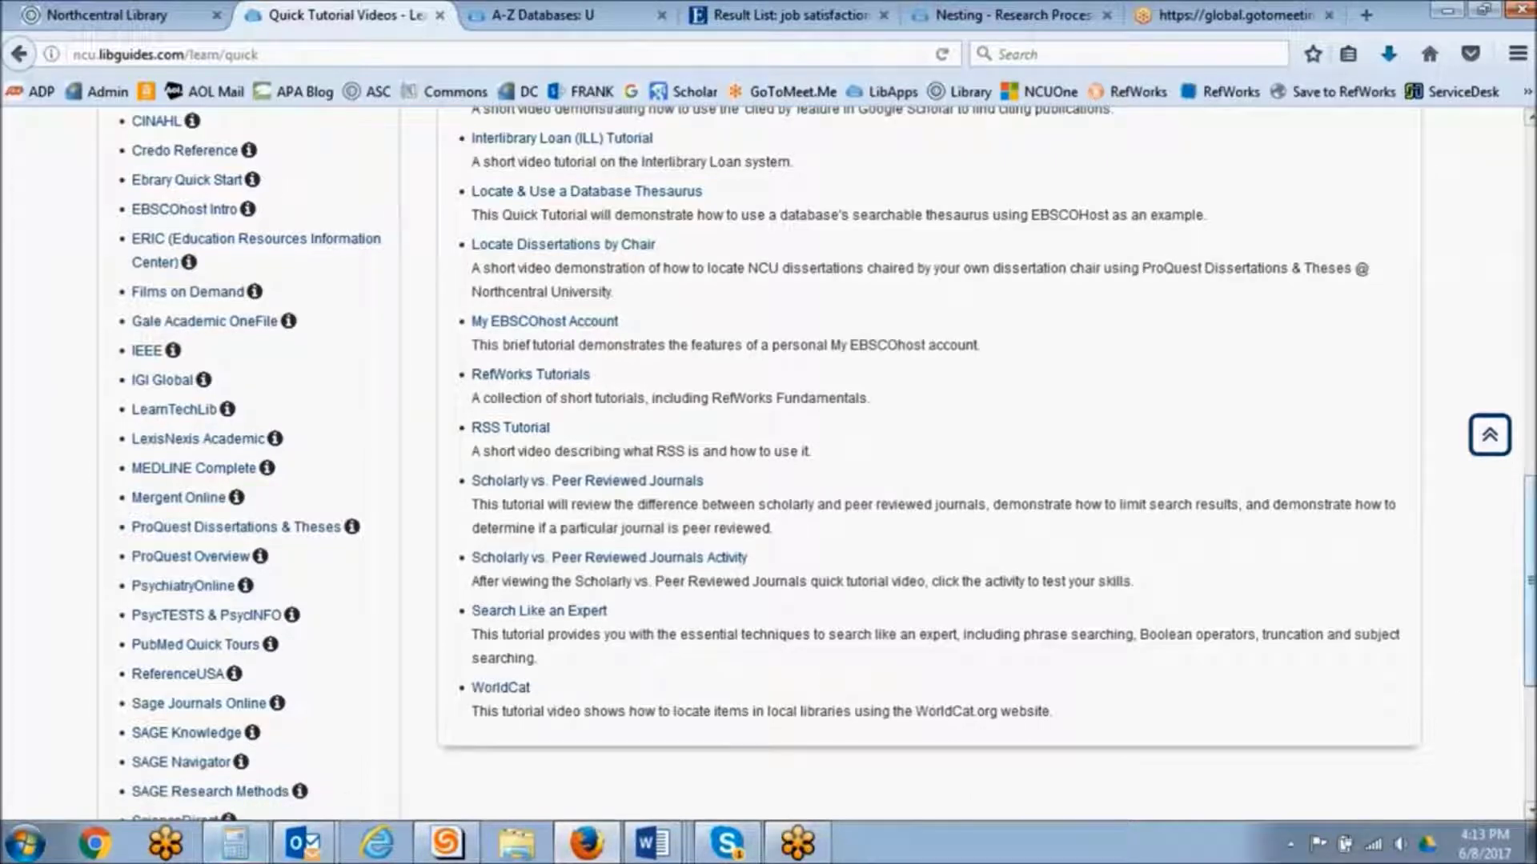
scroll(270, 640, "down", 7)
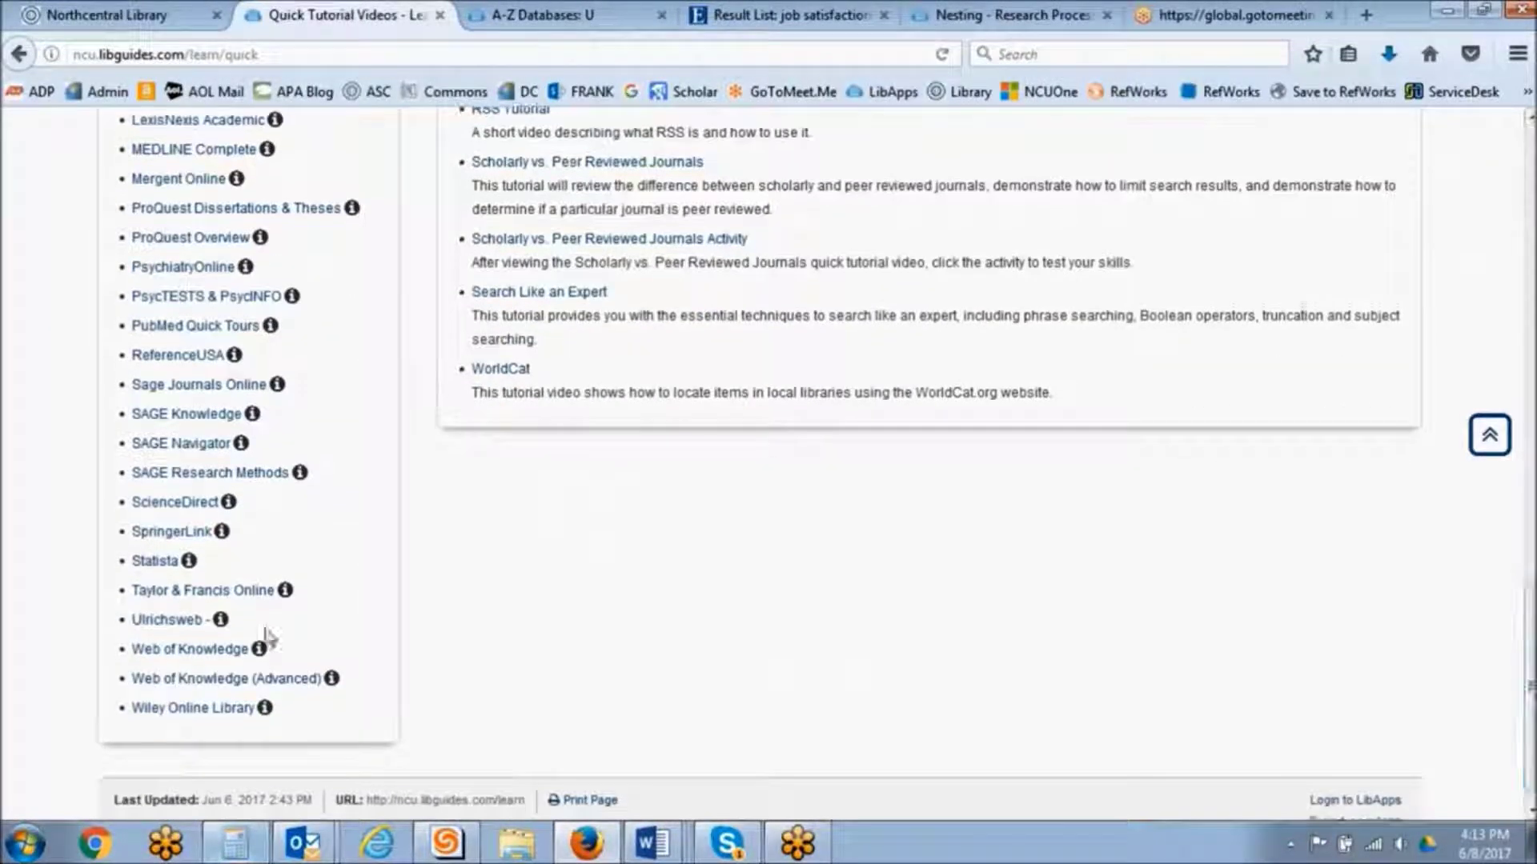
left_click(169, 623)
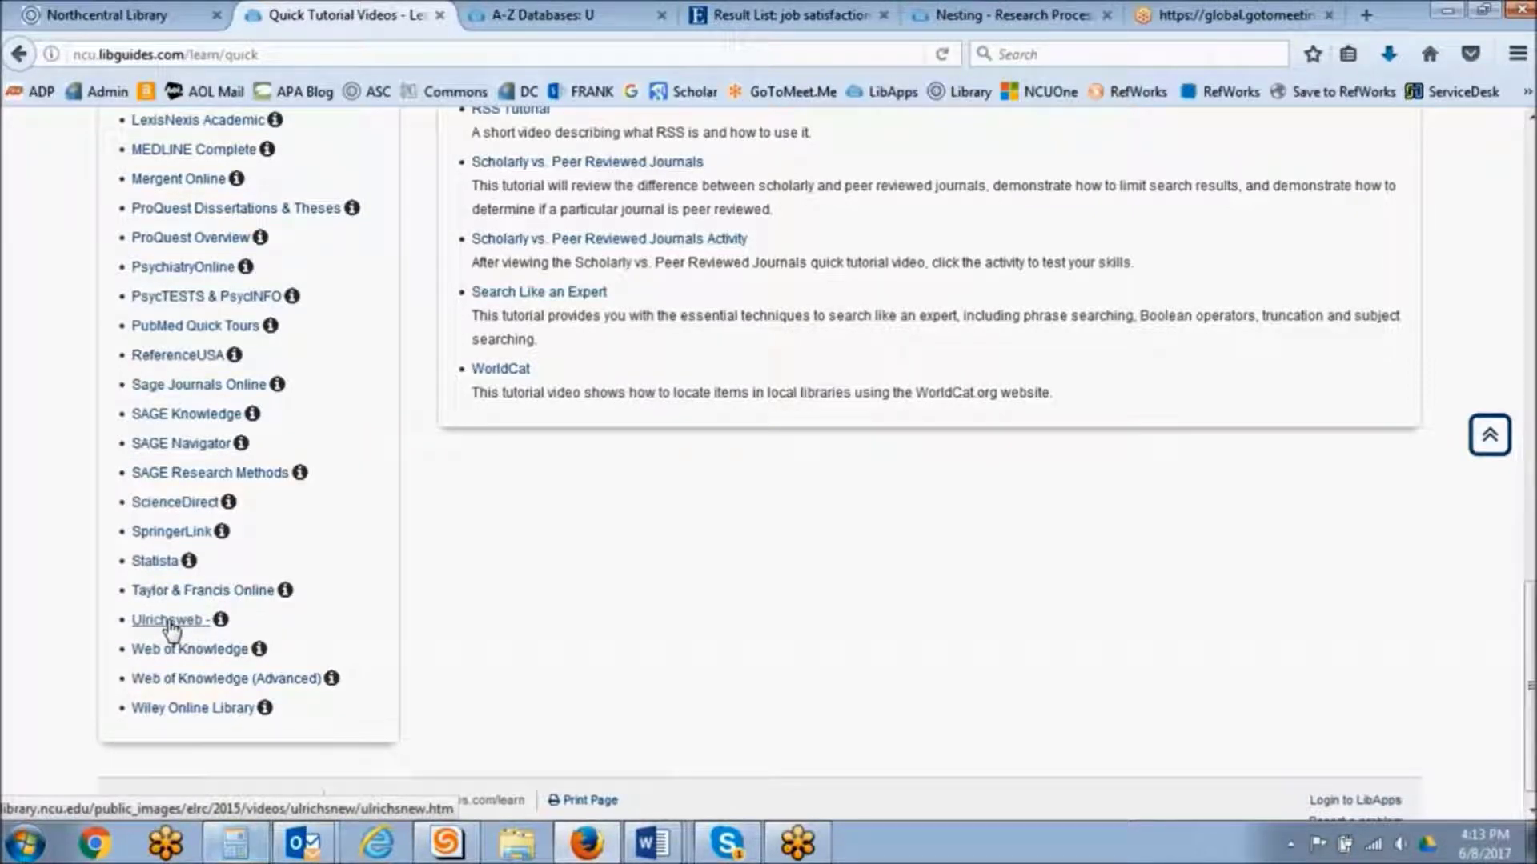
left_click(736, 15)
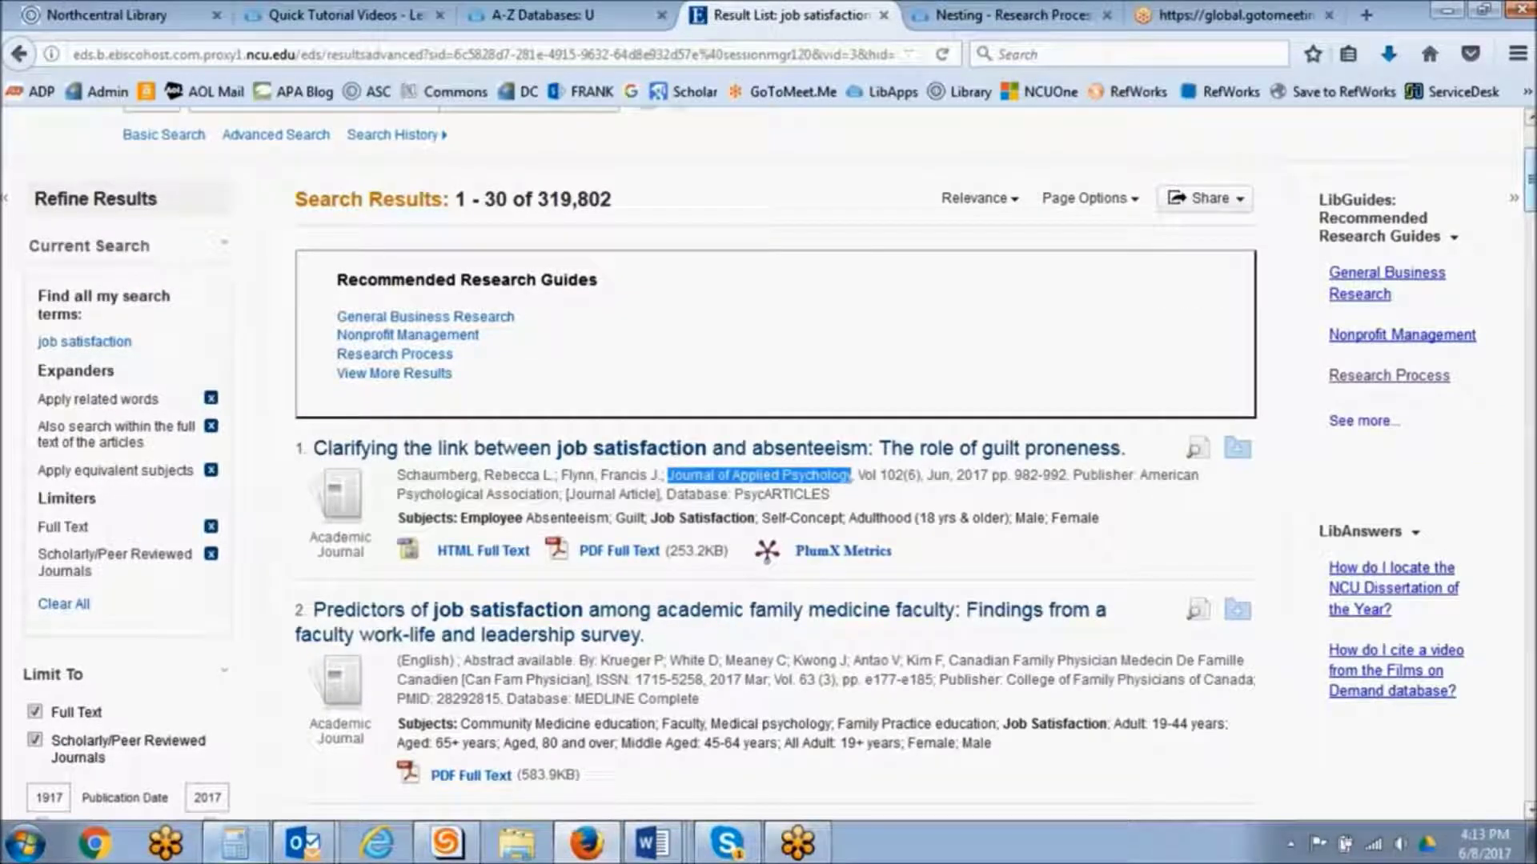
Change the publication date limiter's start year from 1917 to 2013.
scroll(769, 464, "down", 3)
scroll(768, 465, "down", 2)
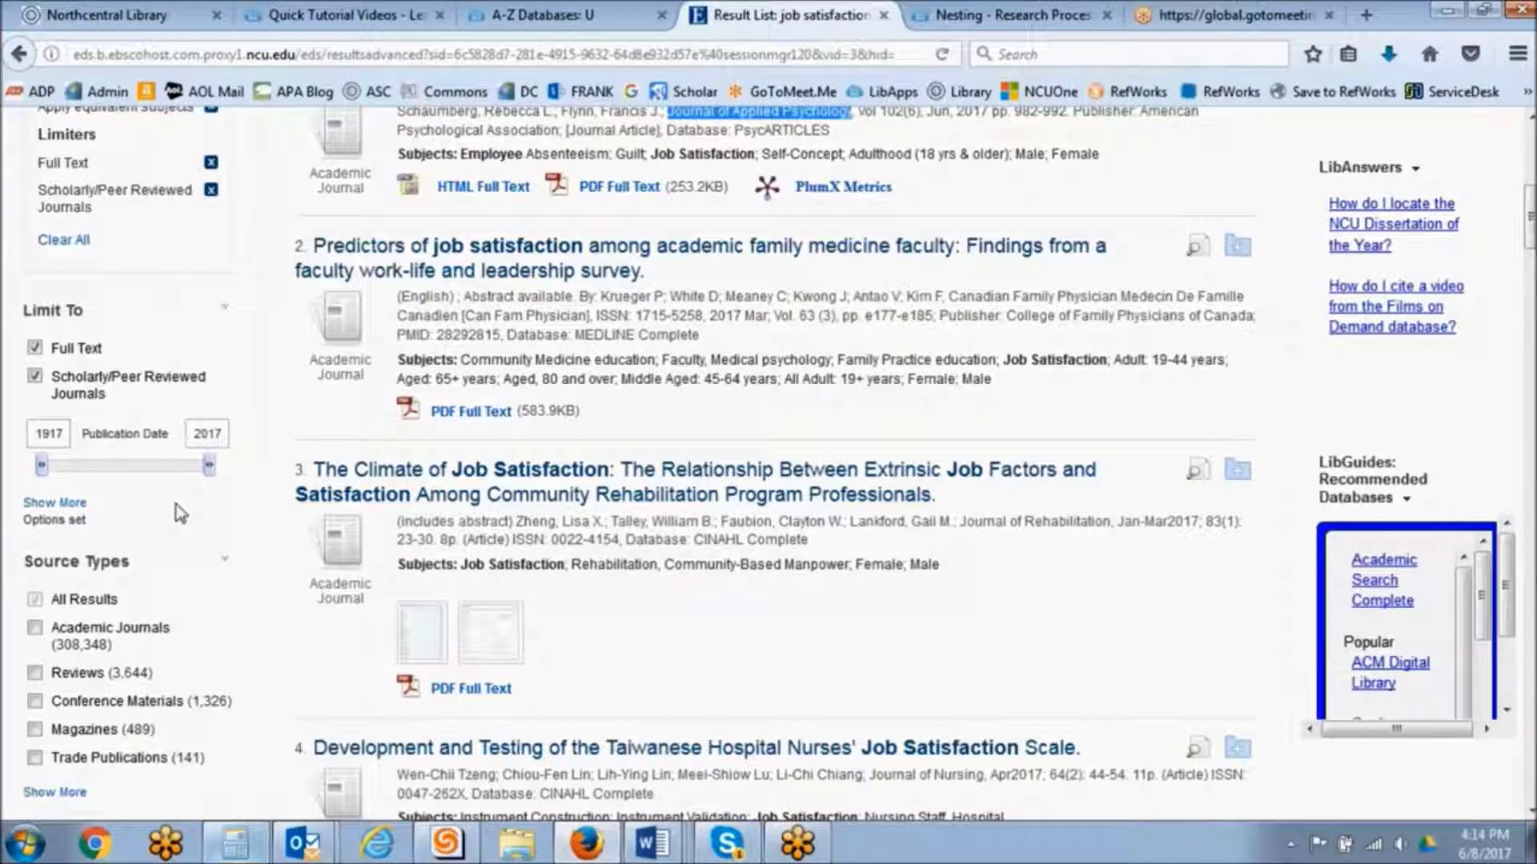
left_click(42, 435)
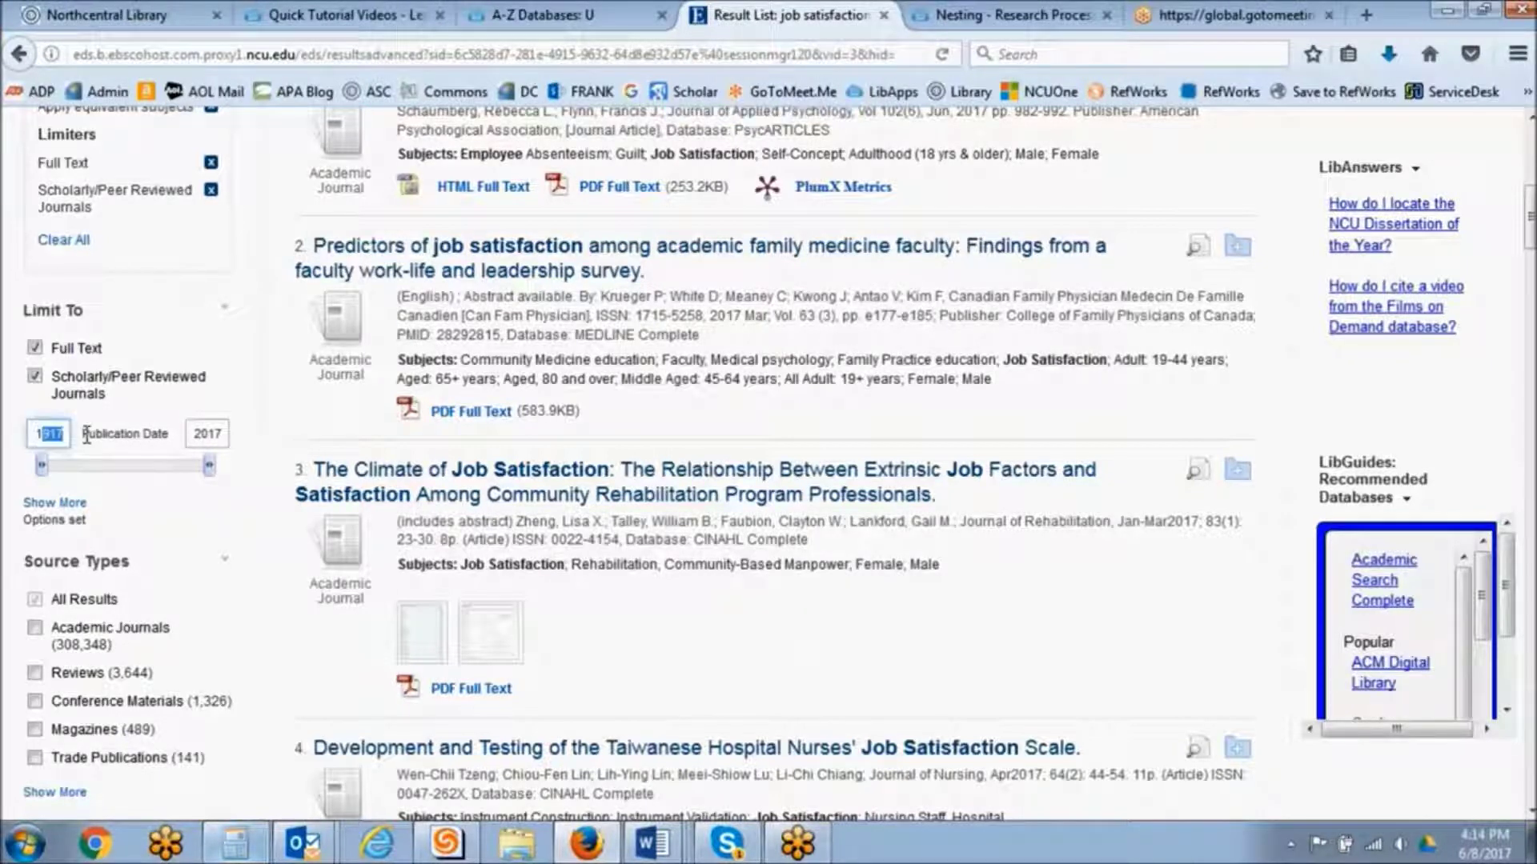
double_click(42, 434)
type("2013")
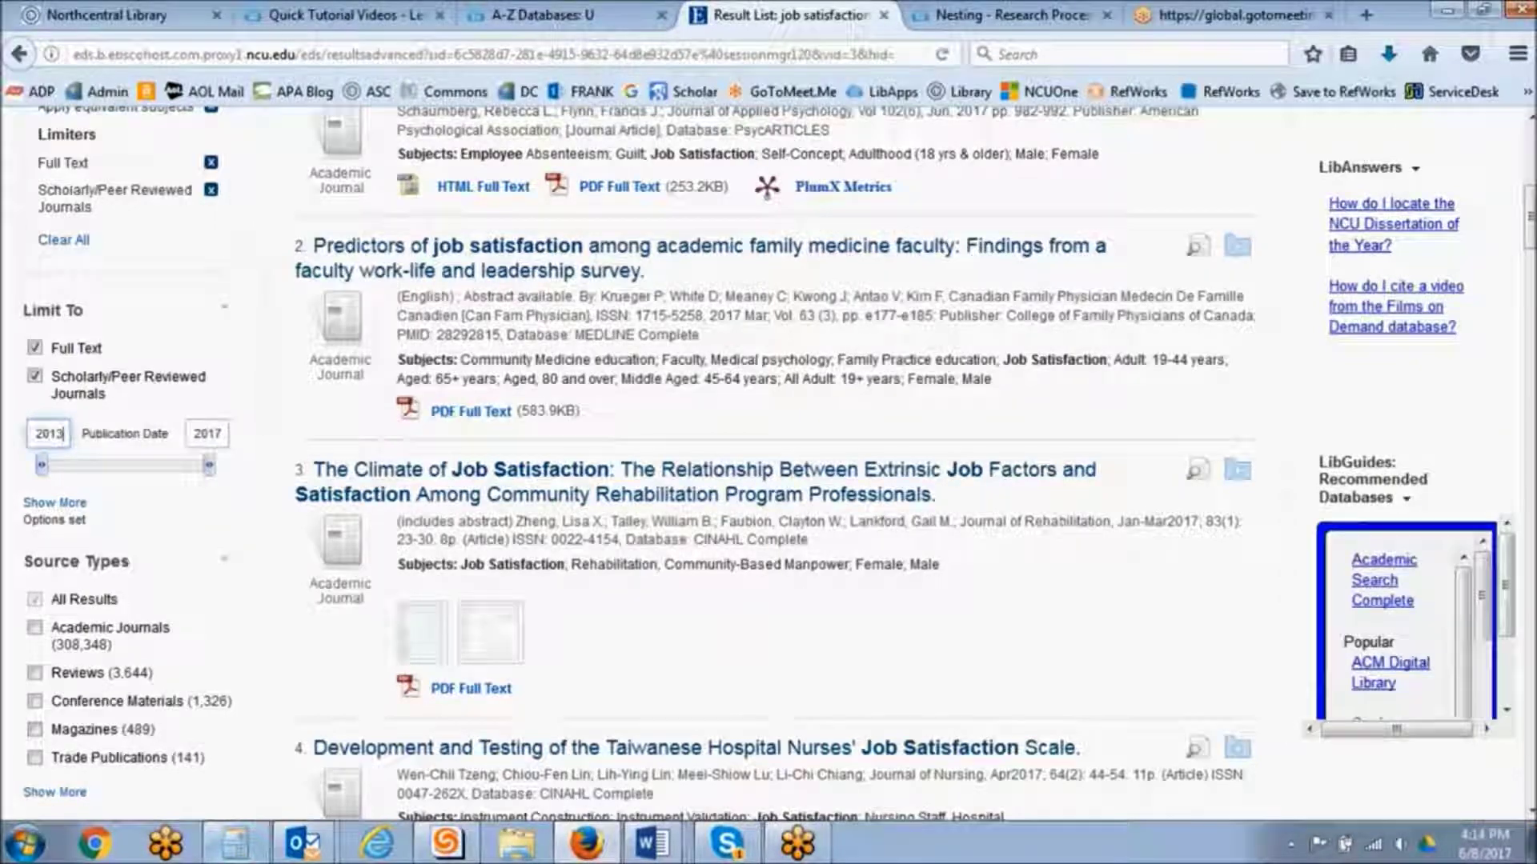